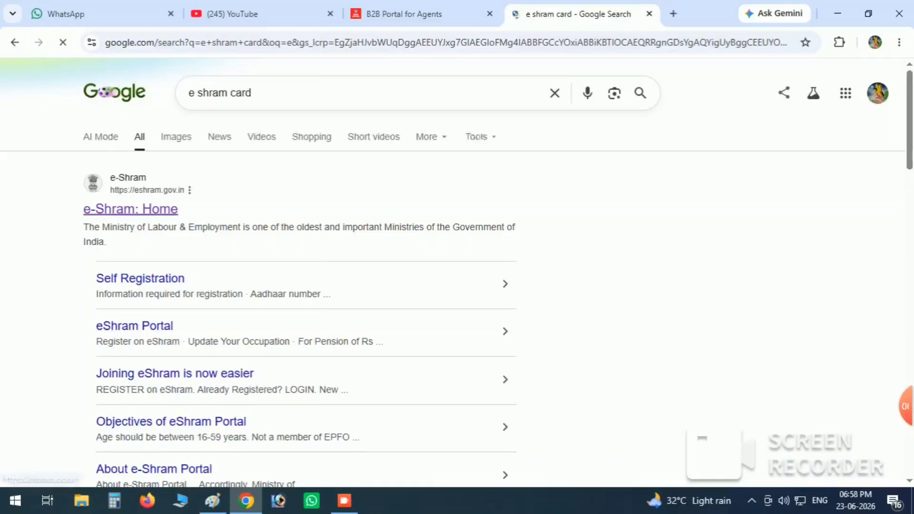
# Step: Open the 'e-Shram: Home' search result and get past the language splash page to eshram.gov.in
pyautogui.click(130, 209)
pyautogui.click(467, 367)
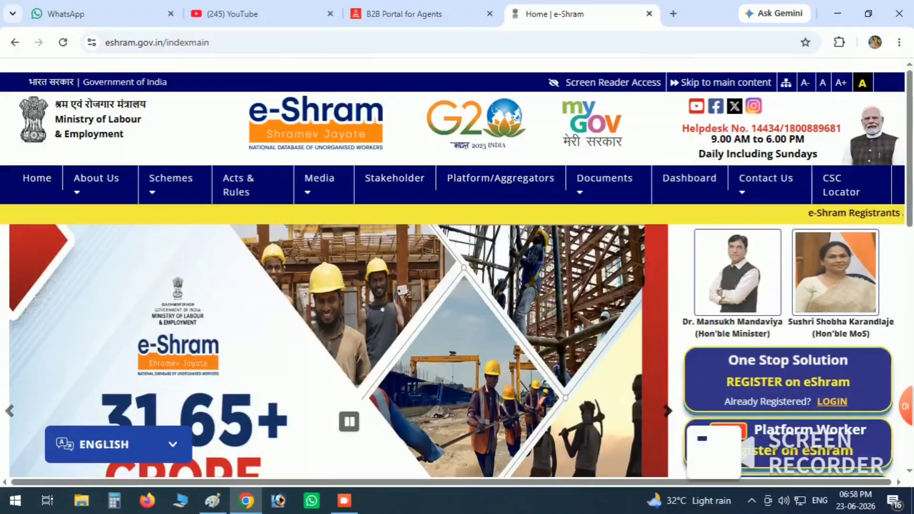
pyautogui.scroll(-1, 457, 267)
# Step: Open the eShram self-registration form and enter the mobile number and captcha
pyautogui.click(788, 314)
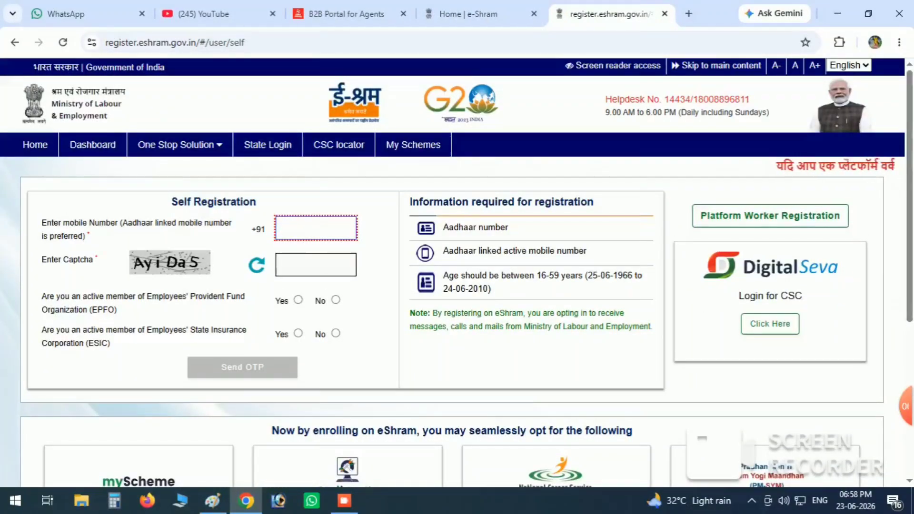
pyautogui.write('89')
pyautogui.click(315, 265)
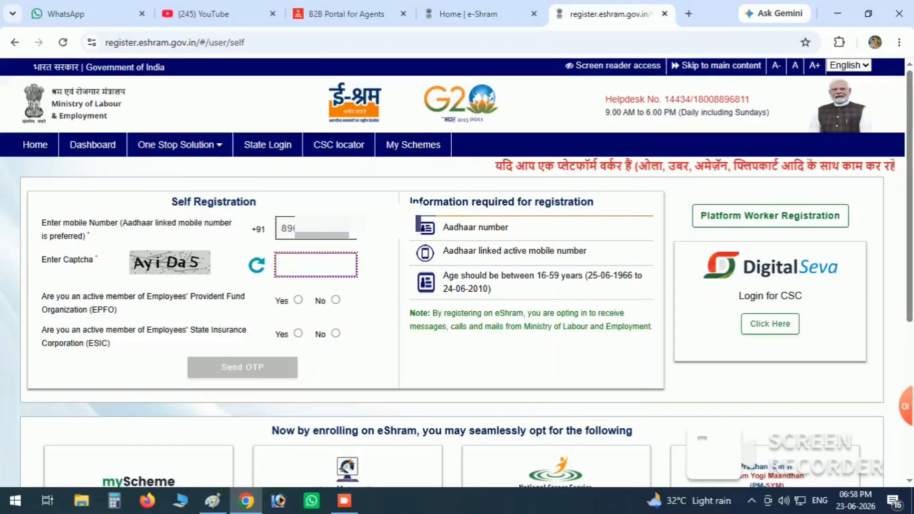
pyautogui.write('Ayi')
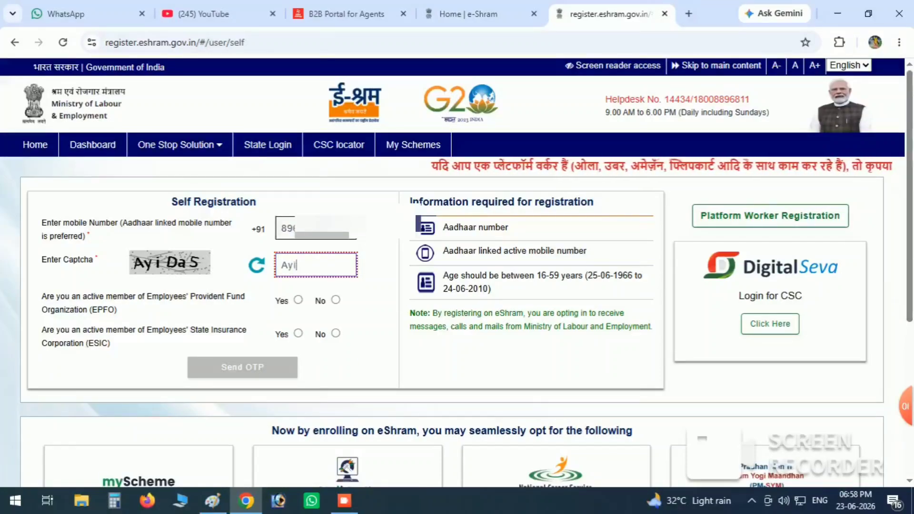
pyautogui.write('Da5')
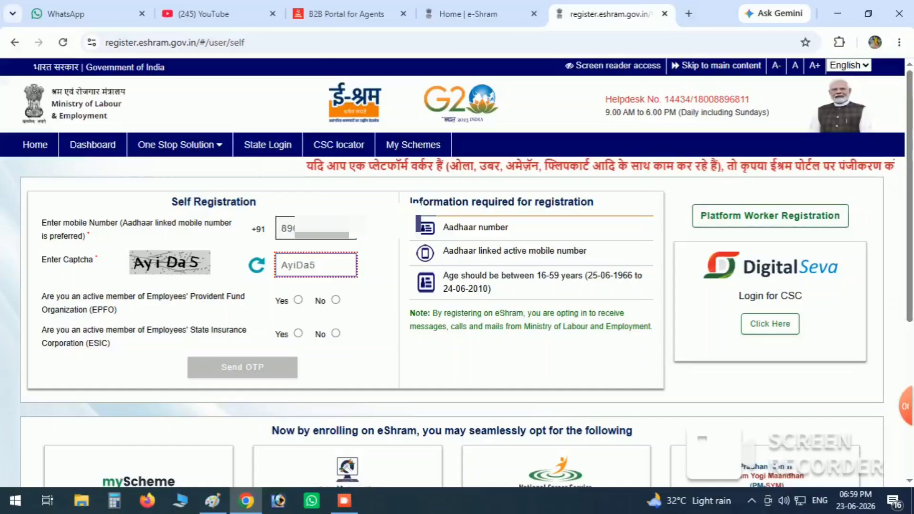
# Step: Answer No to EPFO and ESIC membership and request the OTP
pyautogui.click(336, 300)
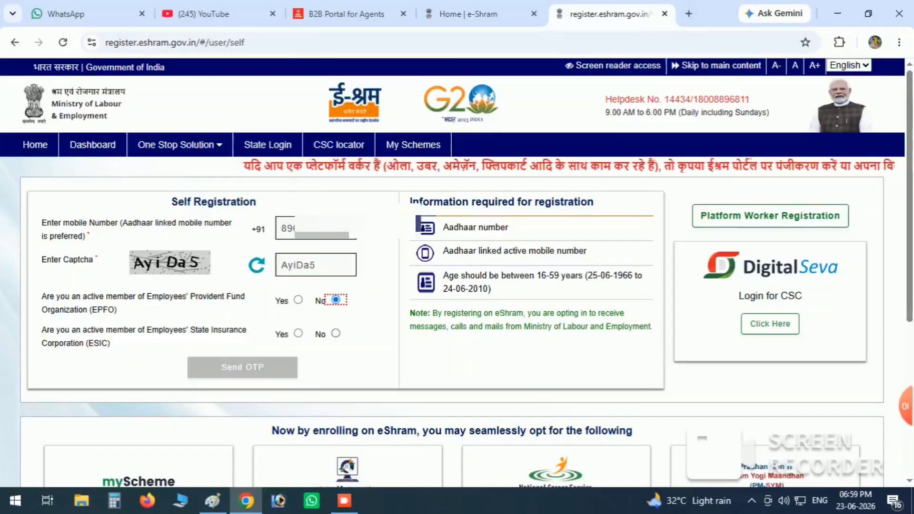
pyautogui.click(336, 334)
pyautogui.click(242, 367)
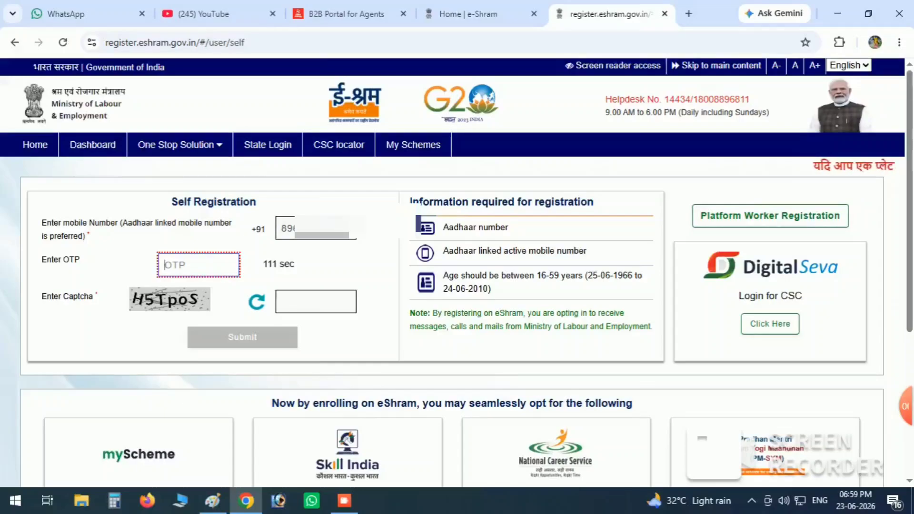
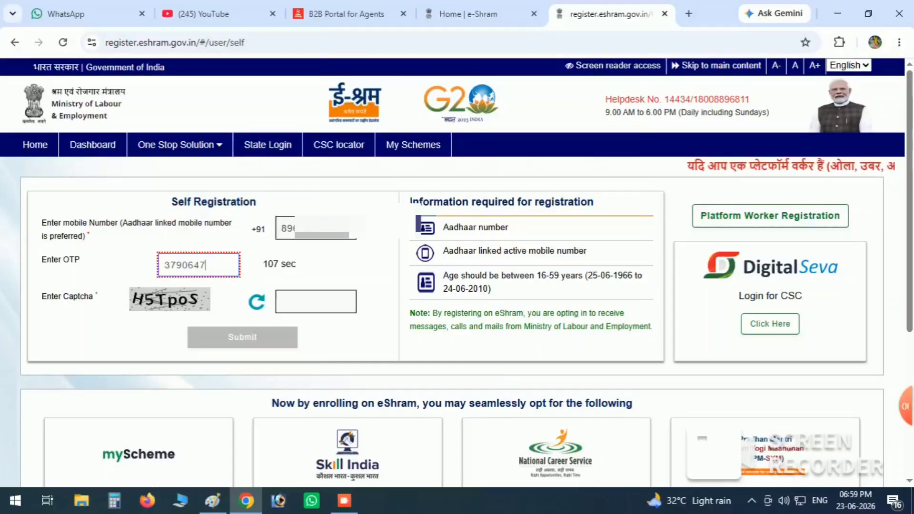
# Step: Enter the received mobile OTP and the captcha, then submit them for verification
pyautogui.click(315, 301)
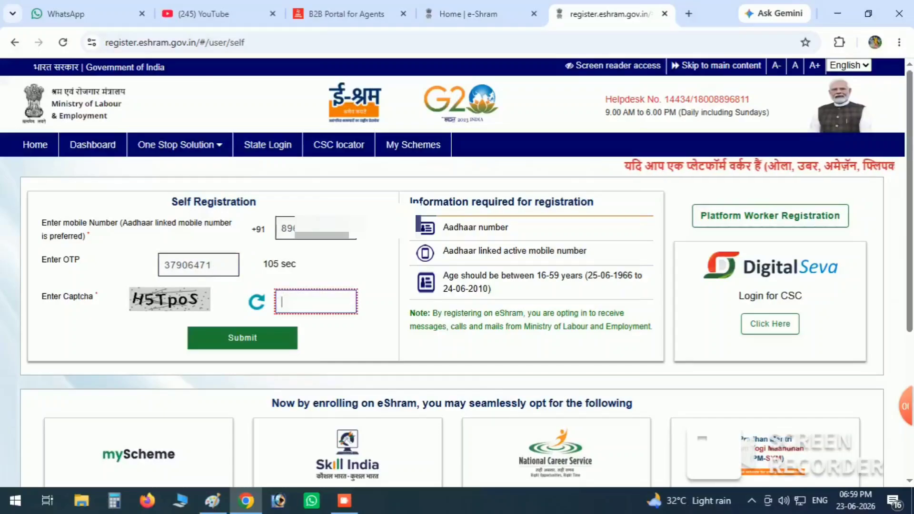
pyautogui.write('H5TpoS')
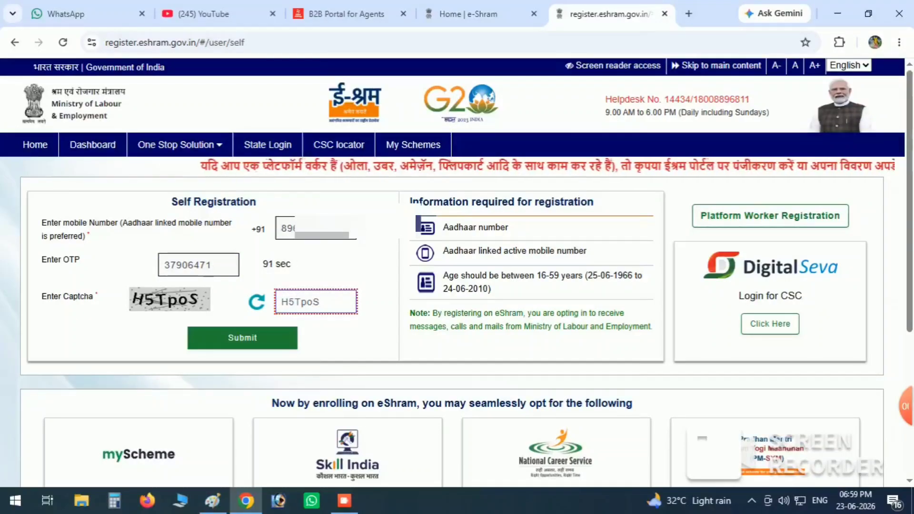
pyautogui.press('Return')
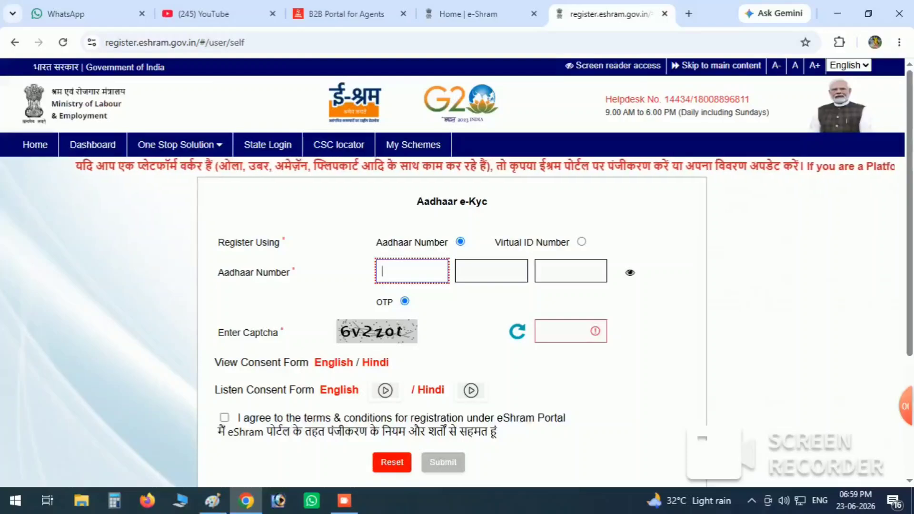
# Step: Enter the Aadhaar number and captcha, accept the terms and conditions, and submit
pyautogui.write('******')
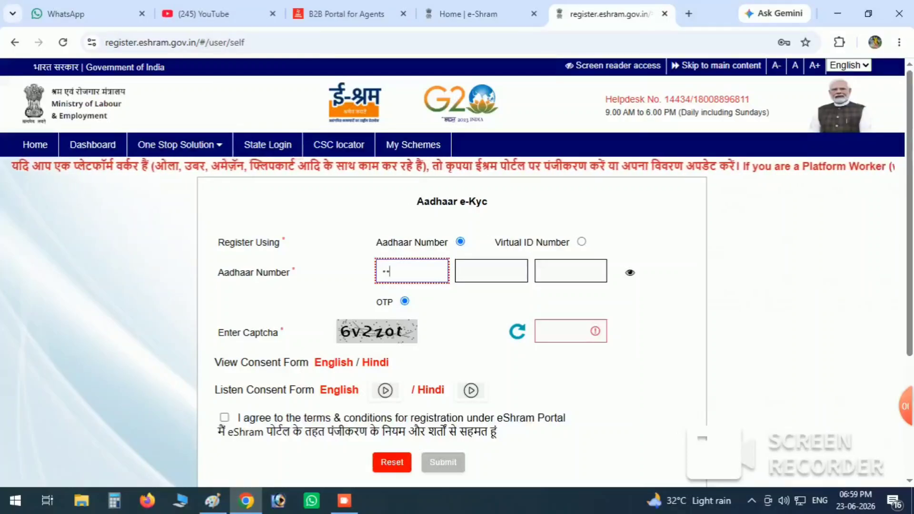
pyautogui.write('******')
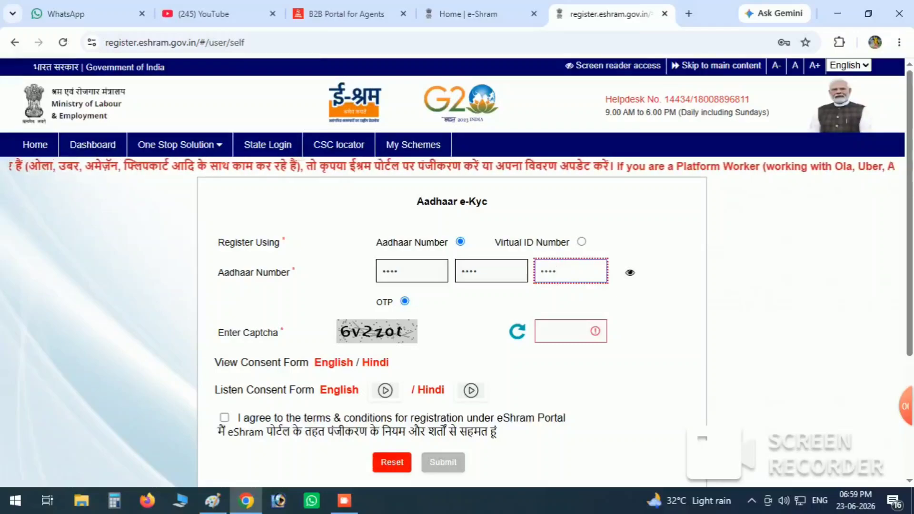
pyautogui.write('6')
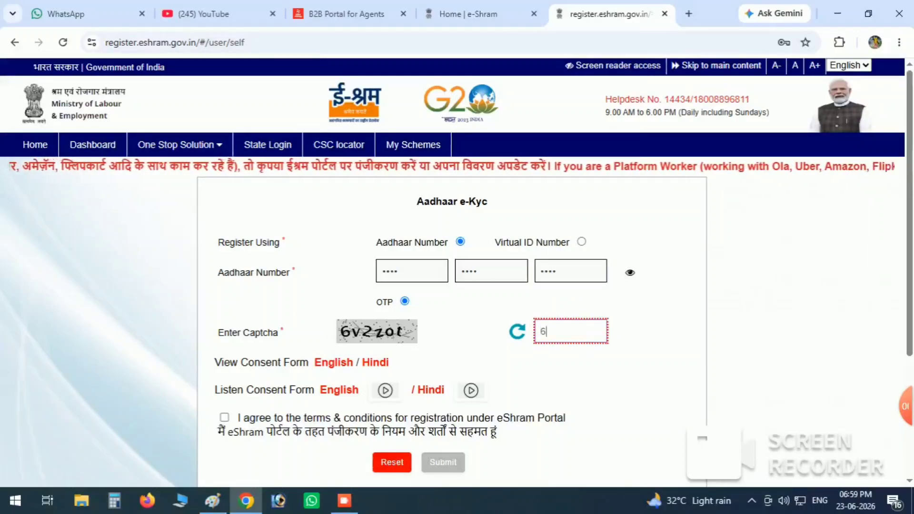
pyautogui.write('v')
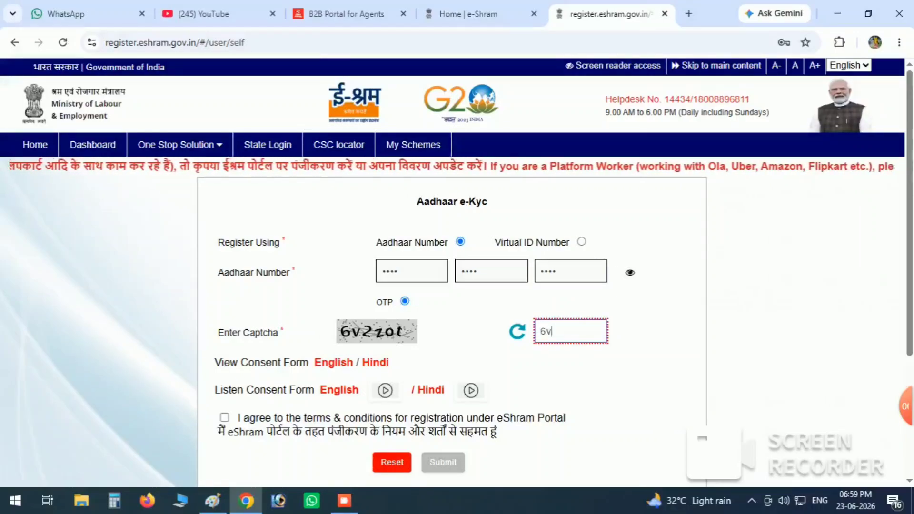
pyautogui.write('2zot')
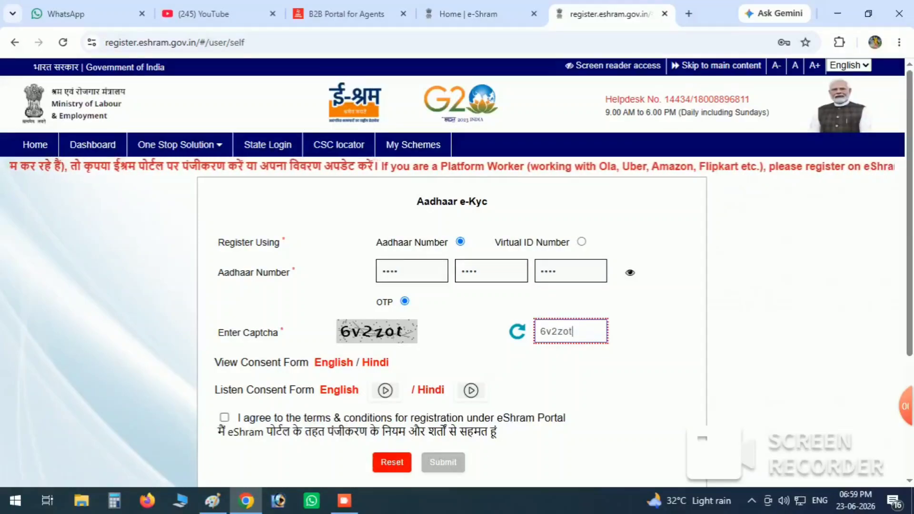
pyautogui.click(224, 417)
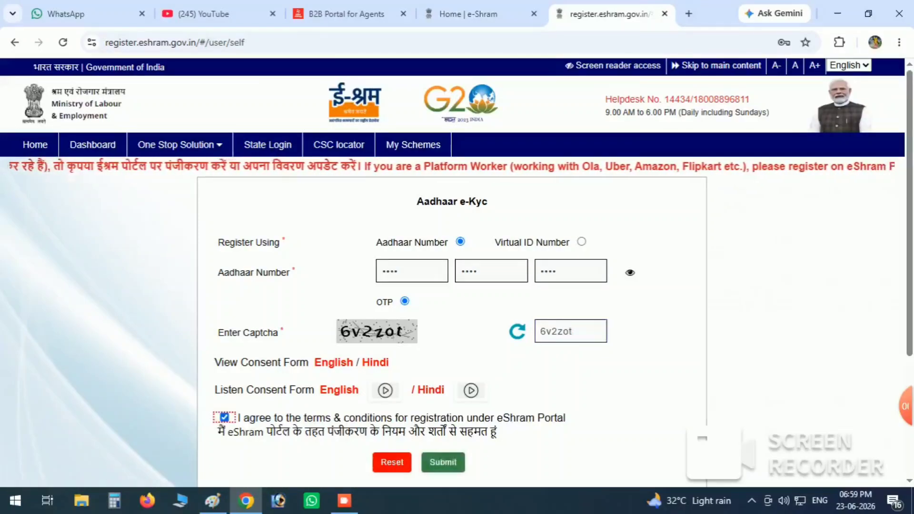
pyautogui.click(423, 462)
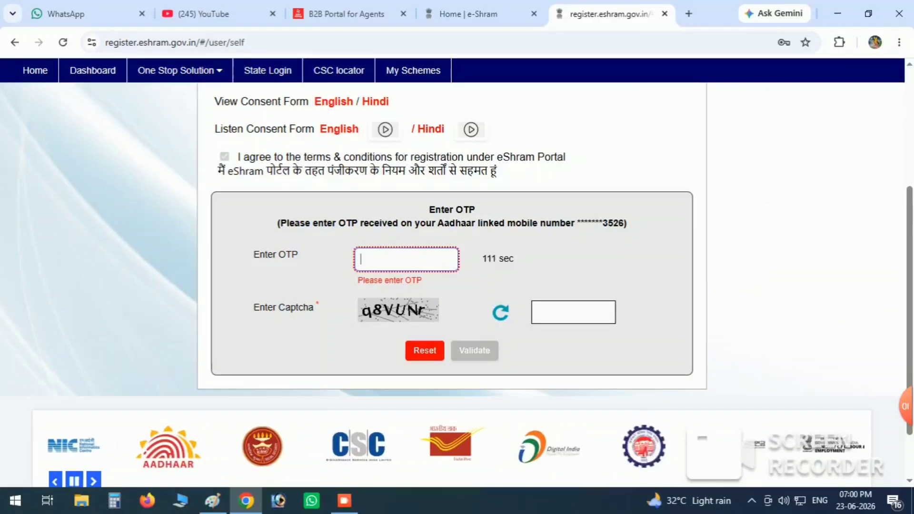
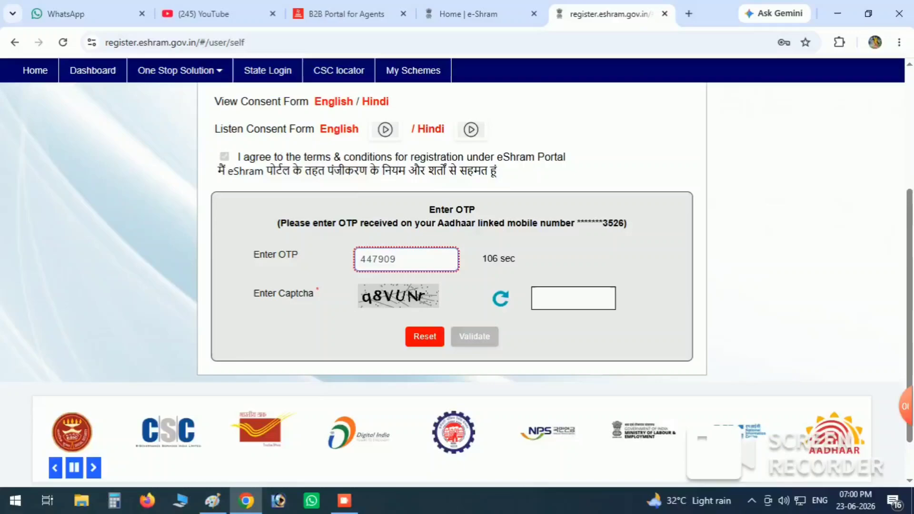
# Step: Enter the Aadhaar-linked OTP and the captcha, then validate them
pyautogui.click(573, 298)
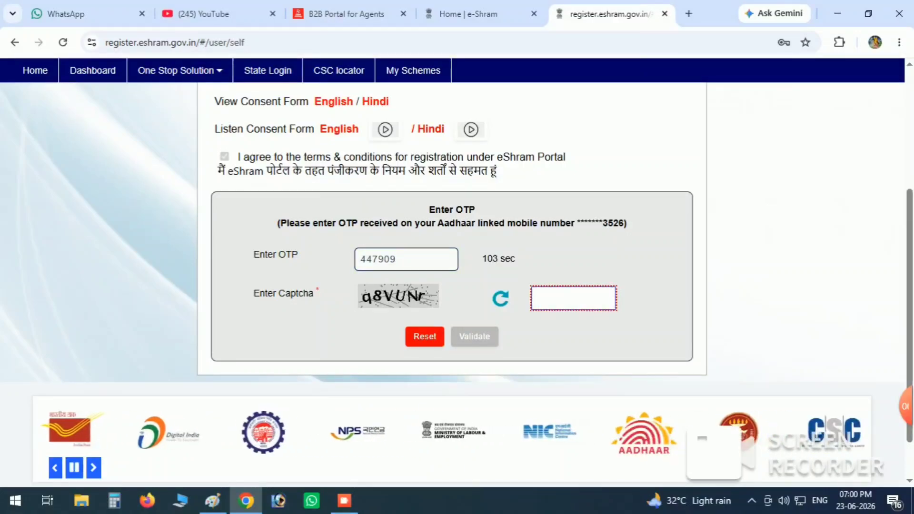
pyautogui.write('q8V')
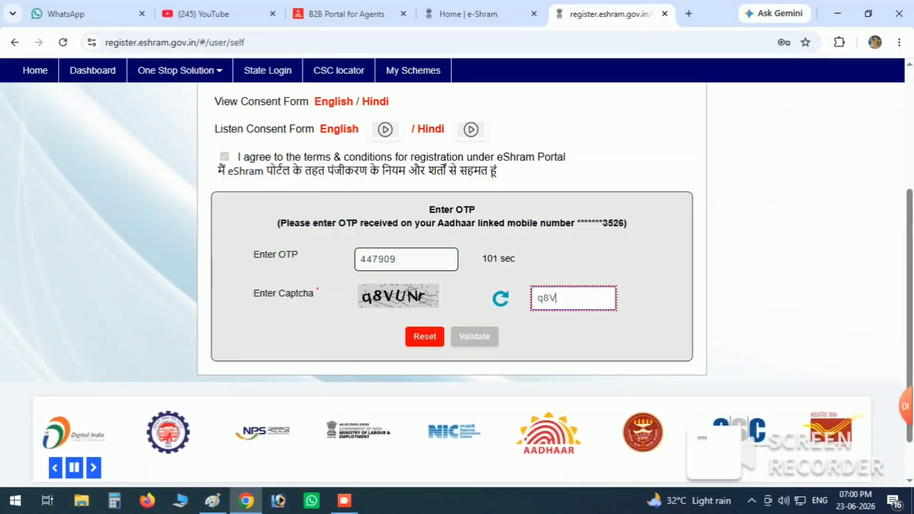
pyautogui.write('U')
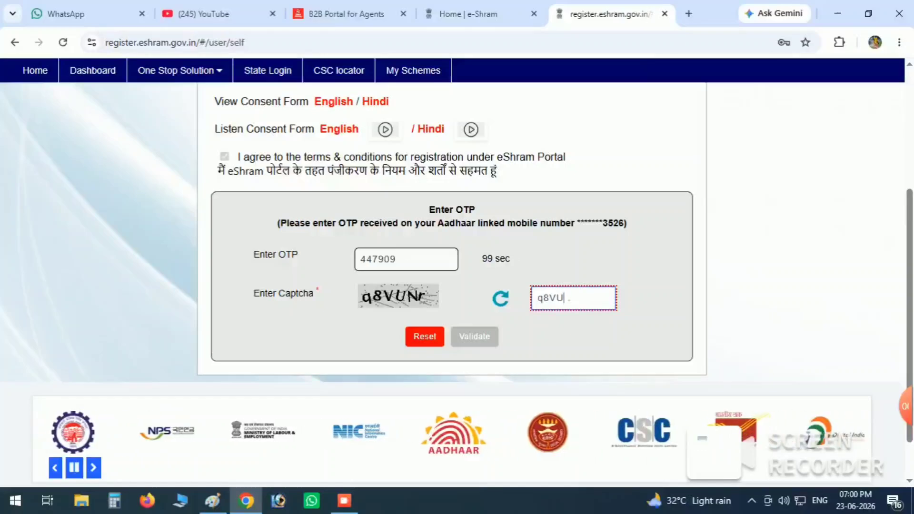
pyautogui.write('Nr')
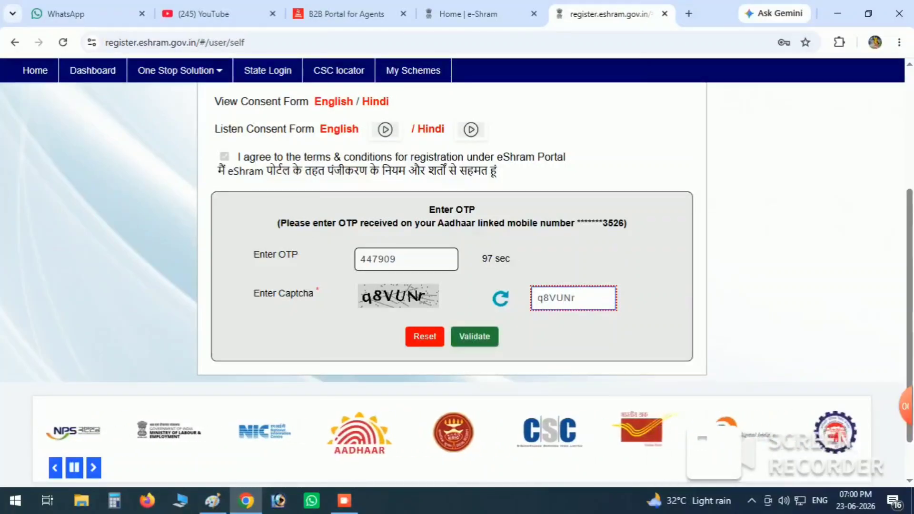
pyautogui.press('Return')
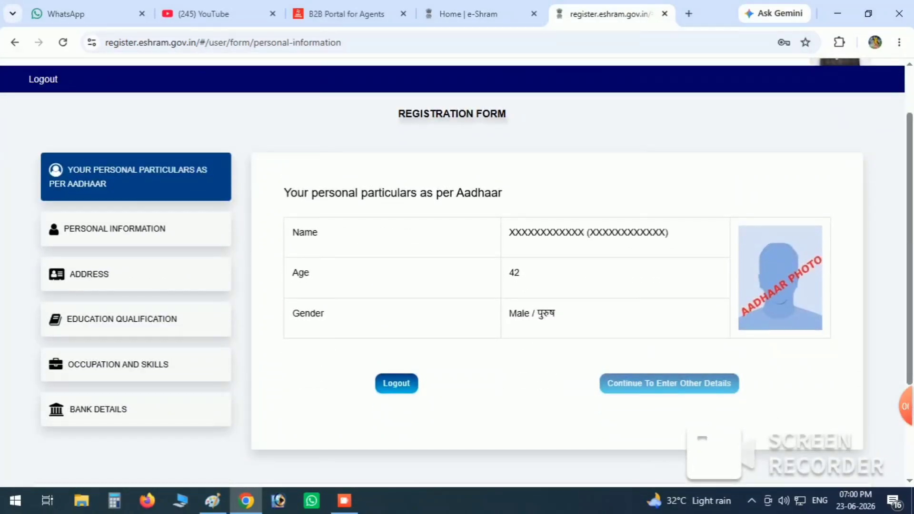
# Step: Continue from the Aadhaar particulars to enter the other personal details
pyautogui.press('Return')
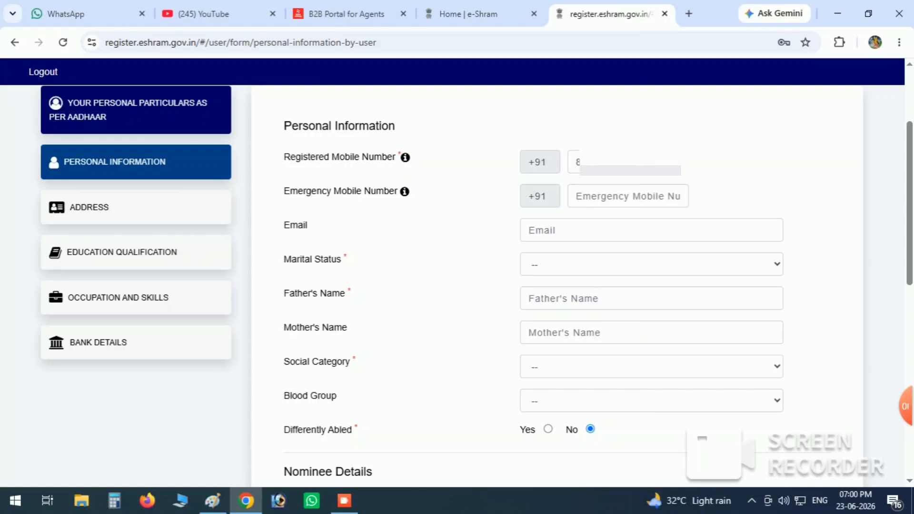
# Step: Set marital status to Married and enter the father's and mother's names
pyautogui.click(651, 264)
pyautogui.click(547, 315)
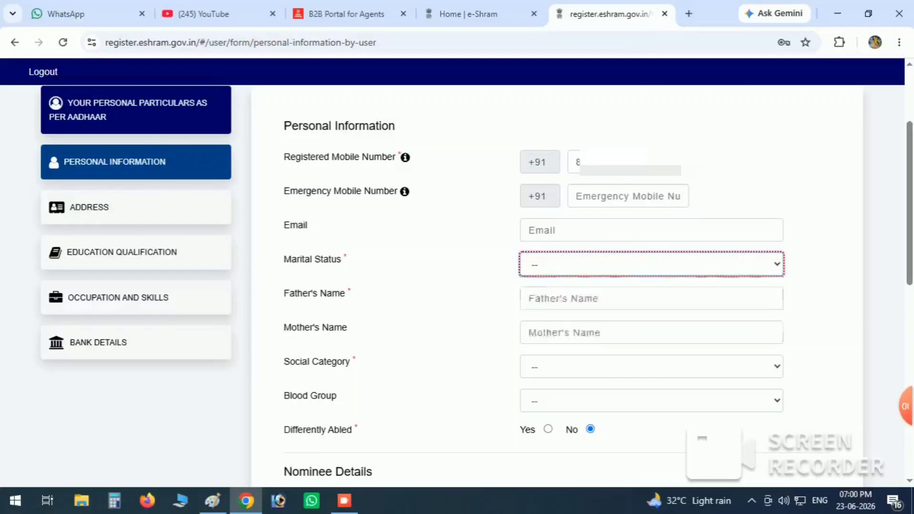
pyautogui.scroll(-1, 556, 286)
pyautogui.click(652, 232)
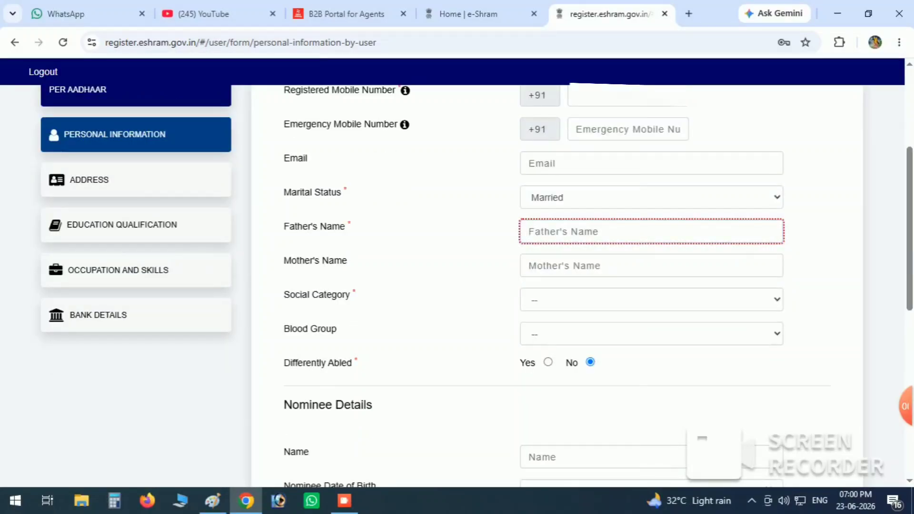
pyautogui.press('Tab')
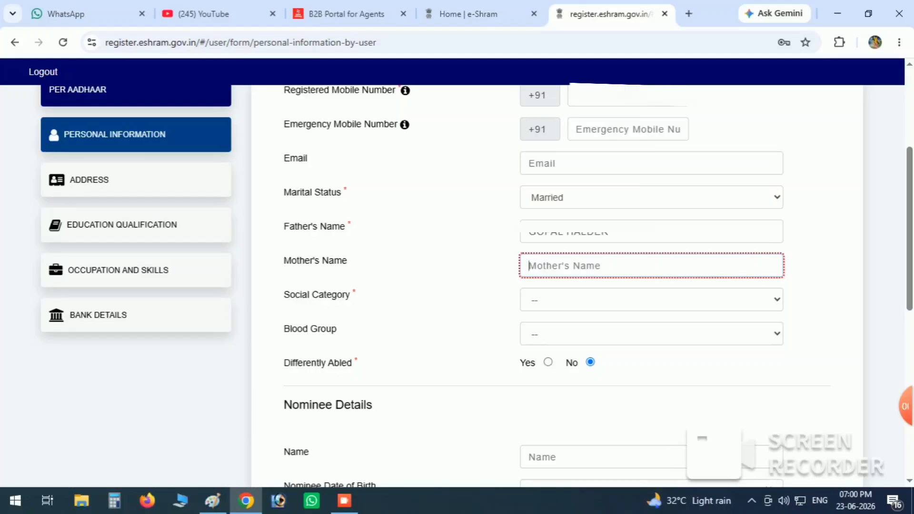
pyautogui.write('I')
# Step: Choose SC as social category, leave blood group unset, and move to the nominee name
pyautogui.press('Tab')
pyautogui.hotkey('alt', 'Down')
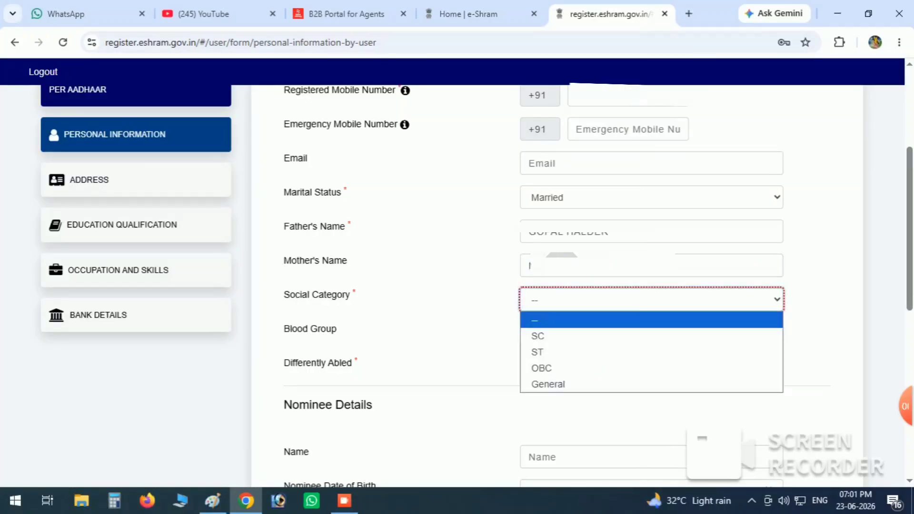
pyautogui.press('Down')
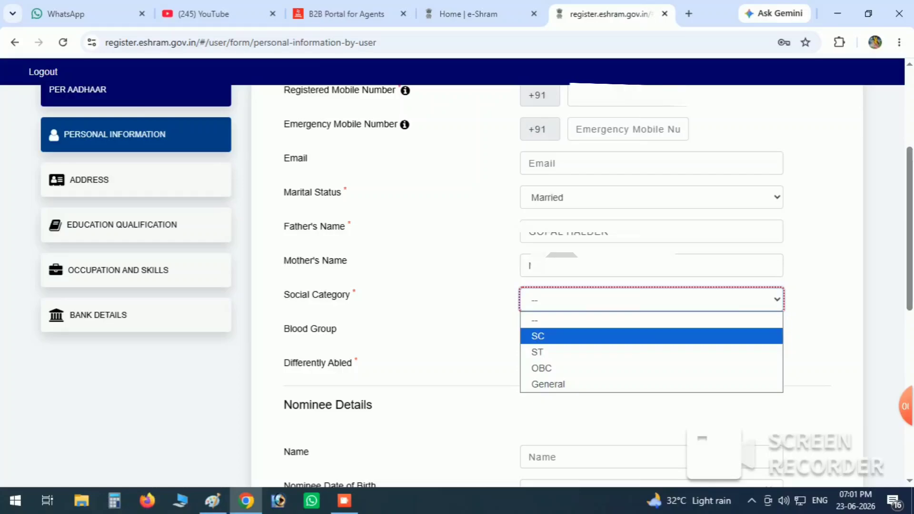
pyautogui.press('Tab')
pyautogui.hotkey('alt', 'Down')
pyautogui.press('Down')
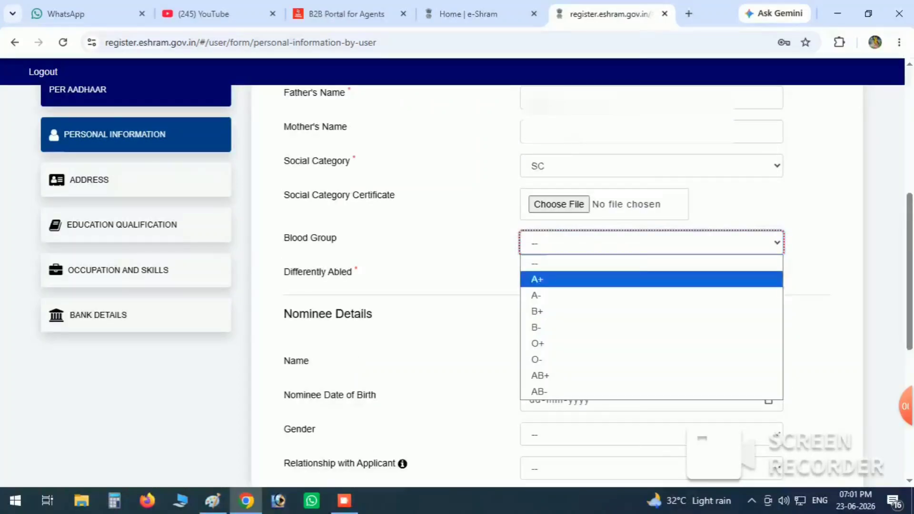
pyautogui.press('Down')
pyautogui.press('Down')
pyautogui.press('Up')
pyautogui.press('Up')
pyautogui.press('Up')
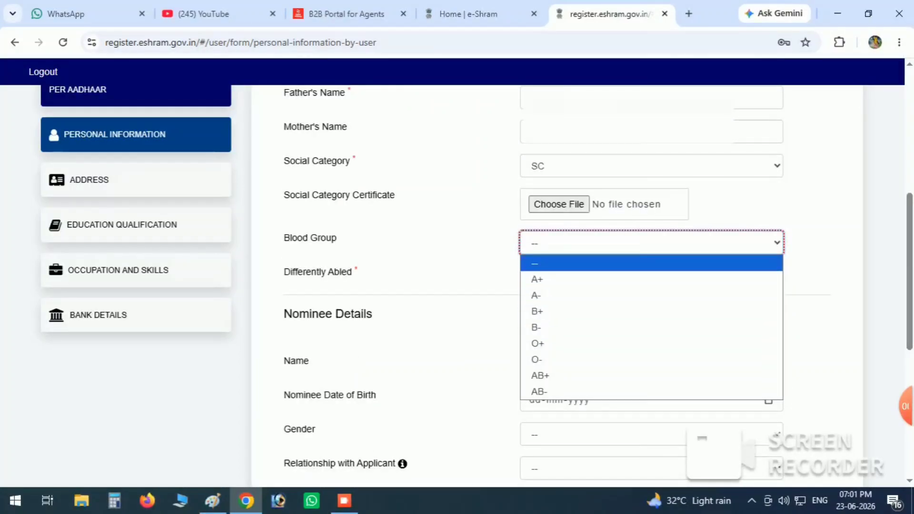
pyautogui.press('Return')
pyautogui.scroll(-1, 571, 285)
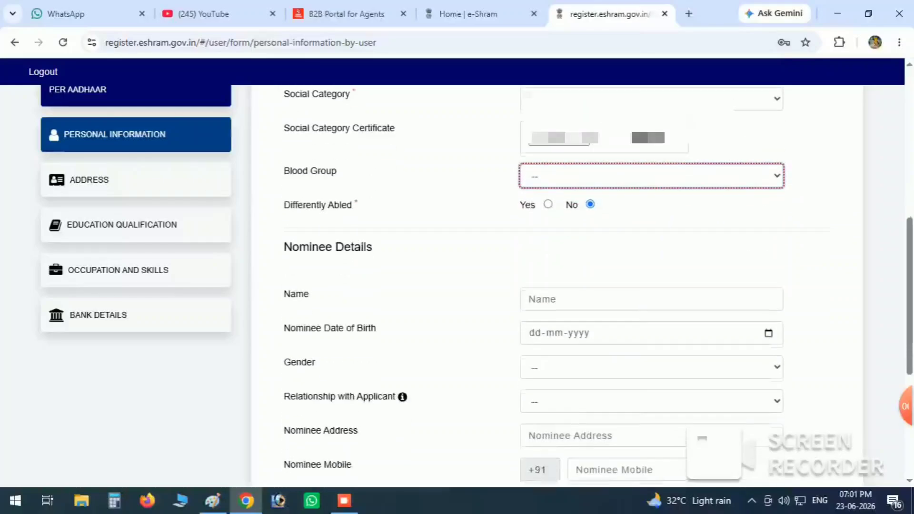
pyautogui.click(572, 299)
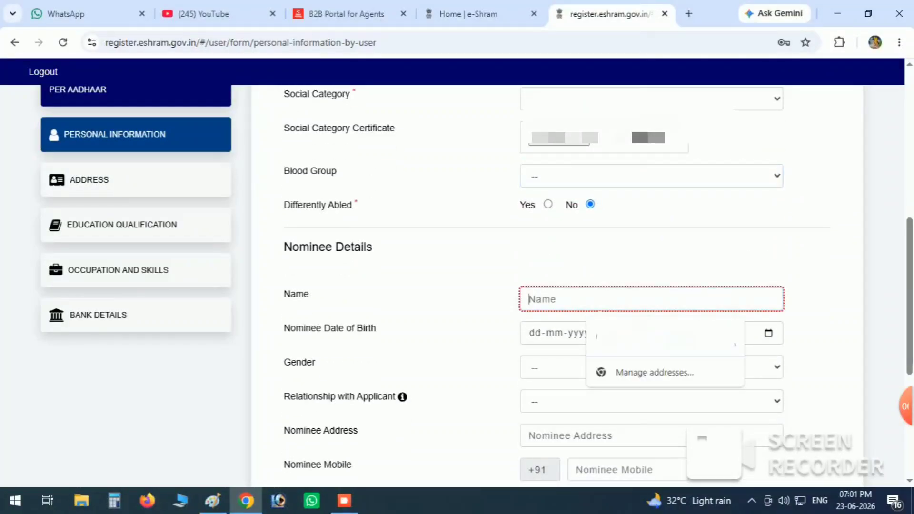
# Step: Set the nominee's date of birth to 01-01-1988 using the calendar
pyautogui.click(768, 333)
pyautogui.click(550, 148)
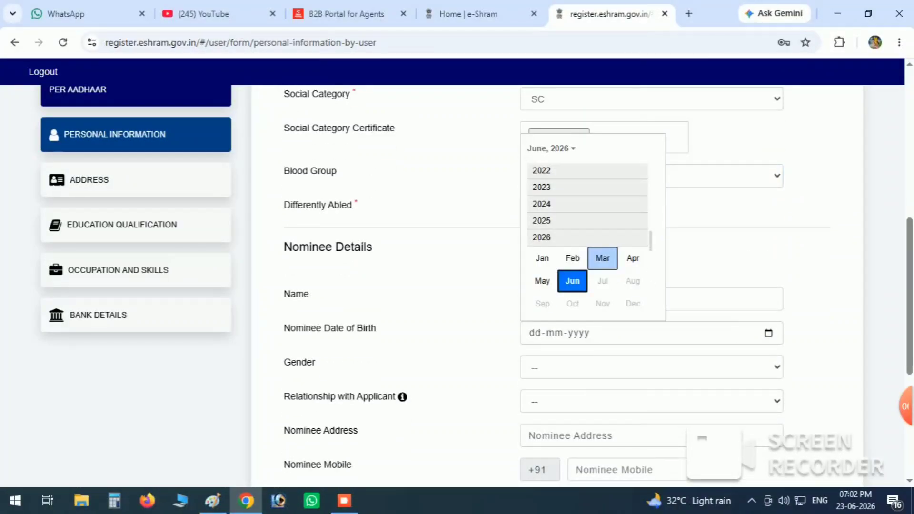
pyautogui.scroll(5, 587, 238)
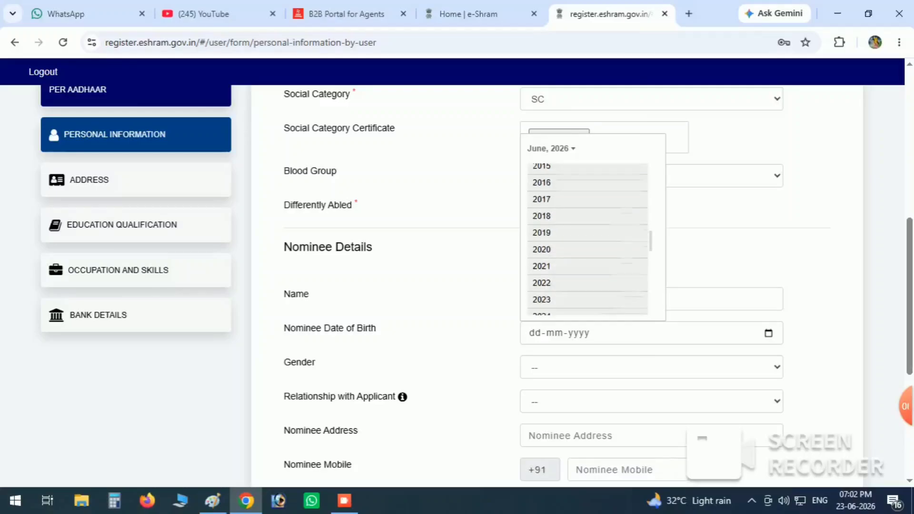
pyautogui.scroll(6, 587, 238)
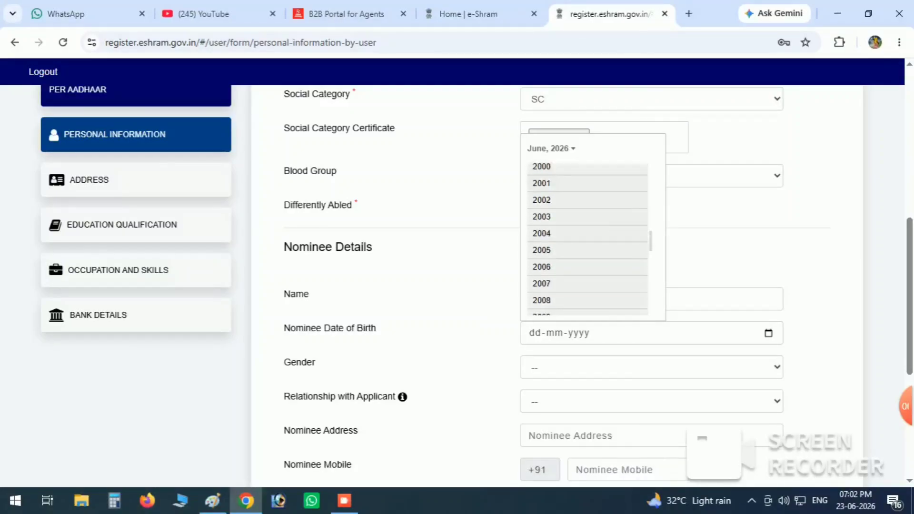
pyautogui.scroll(5, 588, 238)
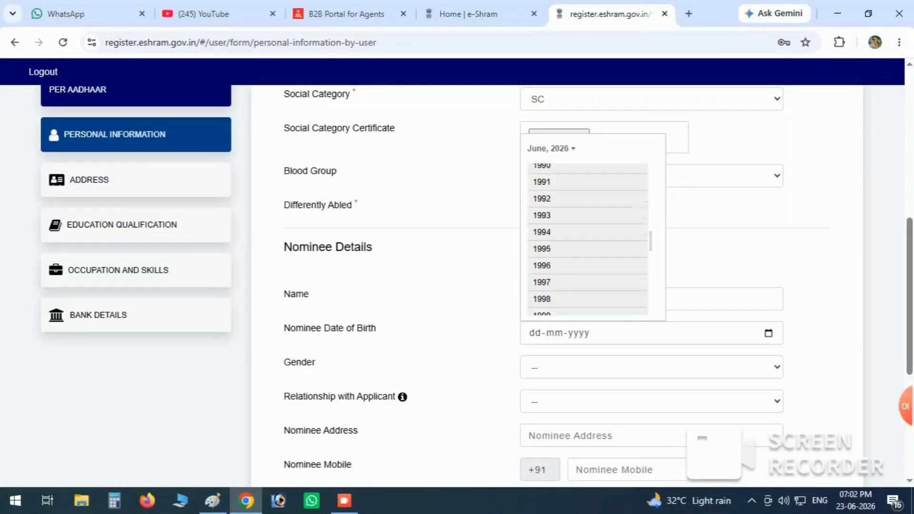
pyautogui.scroll(1, 588, 238)
pyautogui.click(541, 222)
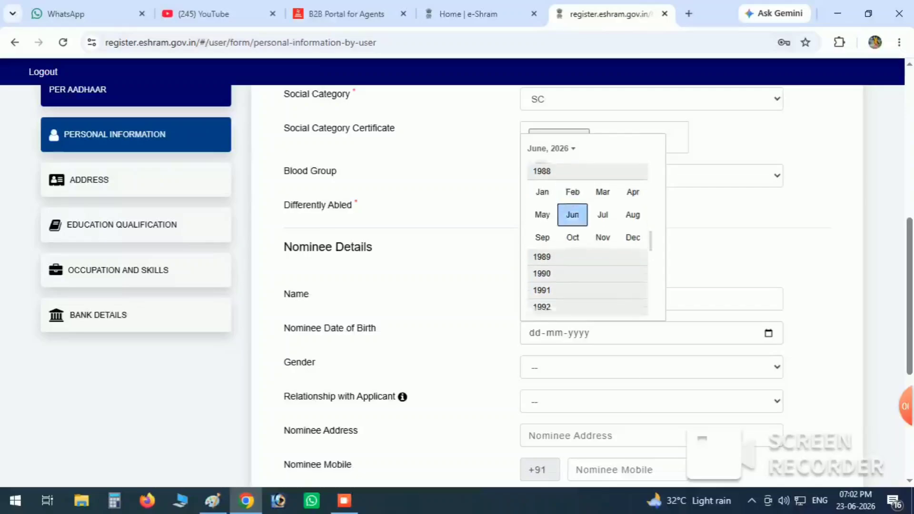
pyautogui.click(541, 190)
pyautogui.scroll(-1, 588, 238)
# Step: Set nominee gender Female and relationship Wife, enter the nominee address, and save
pyautogui.click(652, 300)
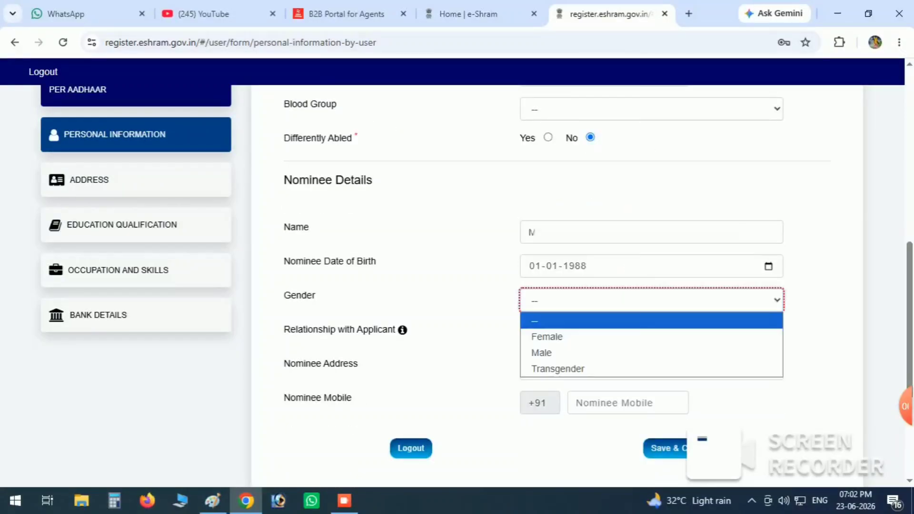
pyautogui.click(547, 334)
pyautogui.scroll(-1, 651, 333)
pyautogui.click(651, 267)
pyautogui.press('Down')
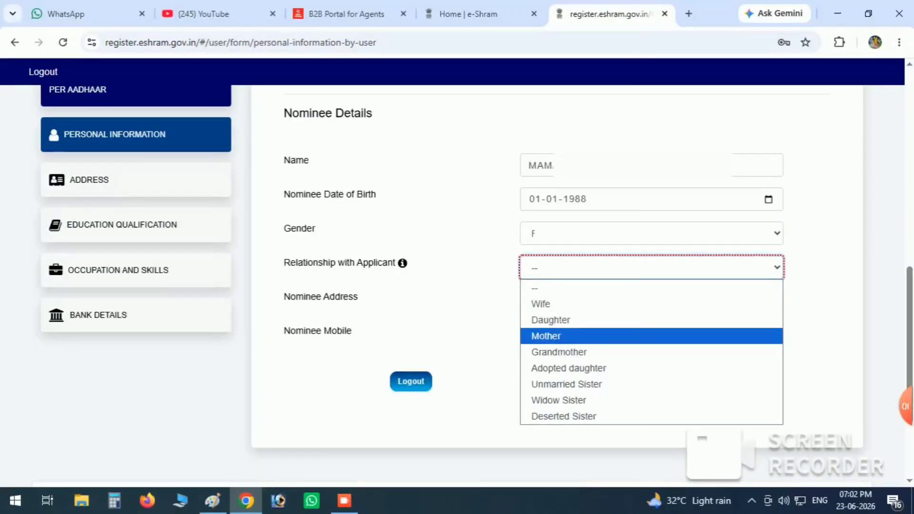
pyautogui.press('Up')
pyautogui.press('Up')
pyautogui.press('Return')
pyautogui.press('Tab')
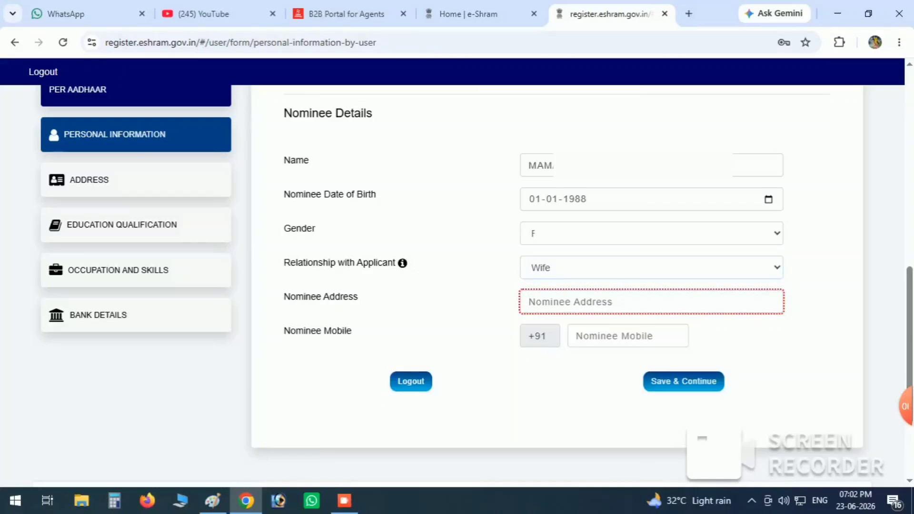
pyautogui.write('BANS')
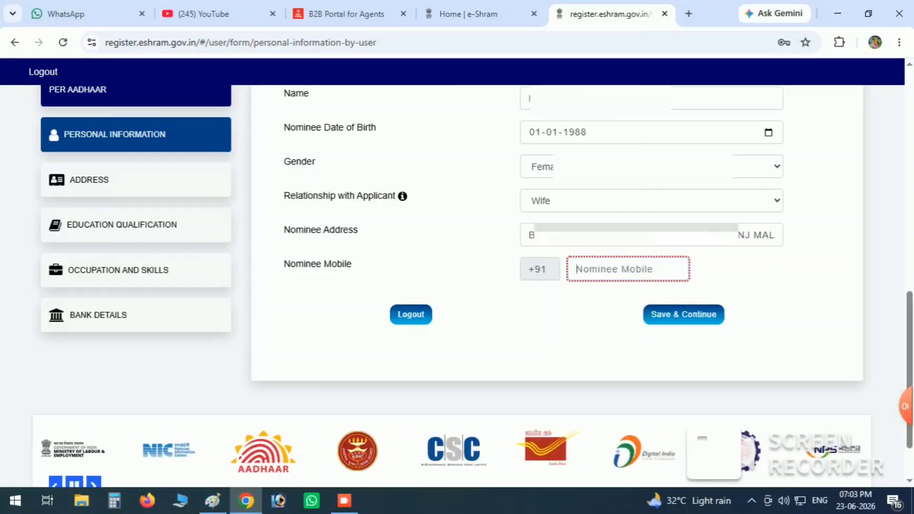
pyautogui.press('Return')
# Step: Set the home state to WEST BENGAL and the home district to Malda
pyautogui.click(646, 295)
pyautogui.scroll(-5, 652, 143)
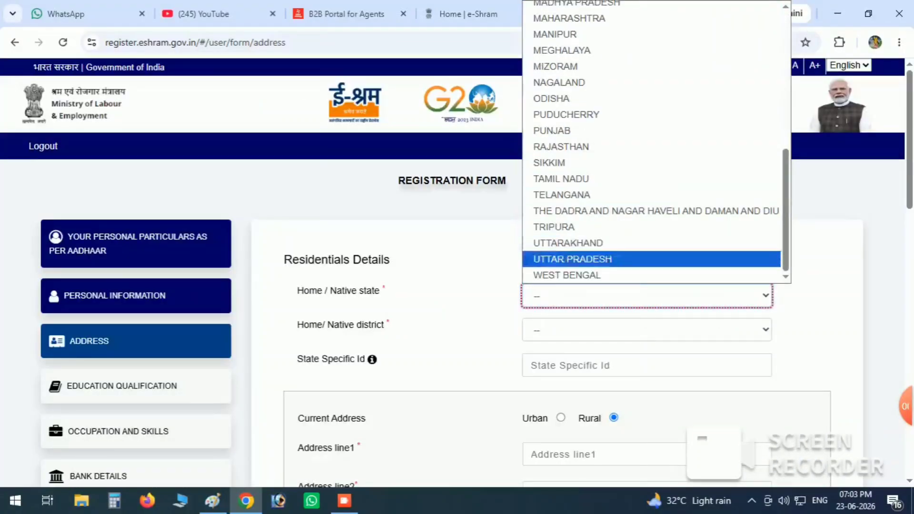
pyautogui.click(595, 273)
pyautogui.click(646, 330)
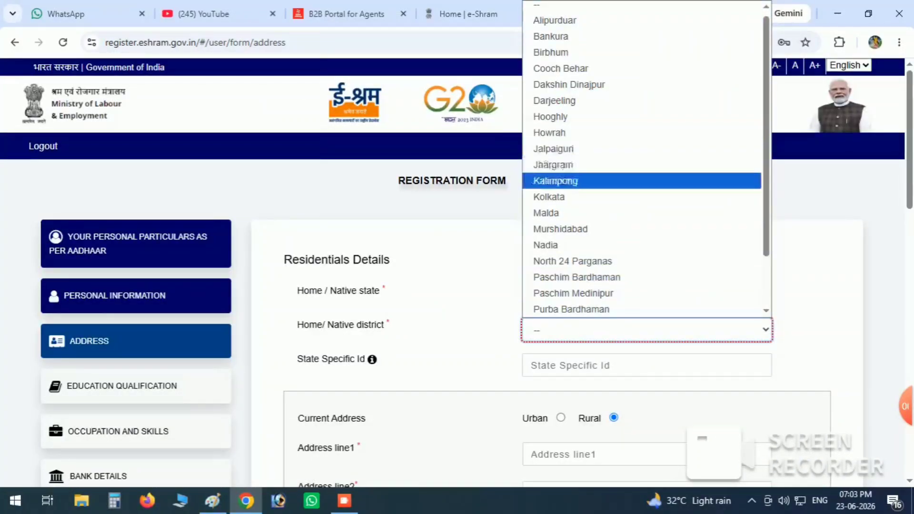
pyautogui.press('Return')
pyautogui.scroll(-5, 457, 286)
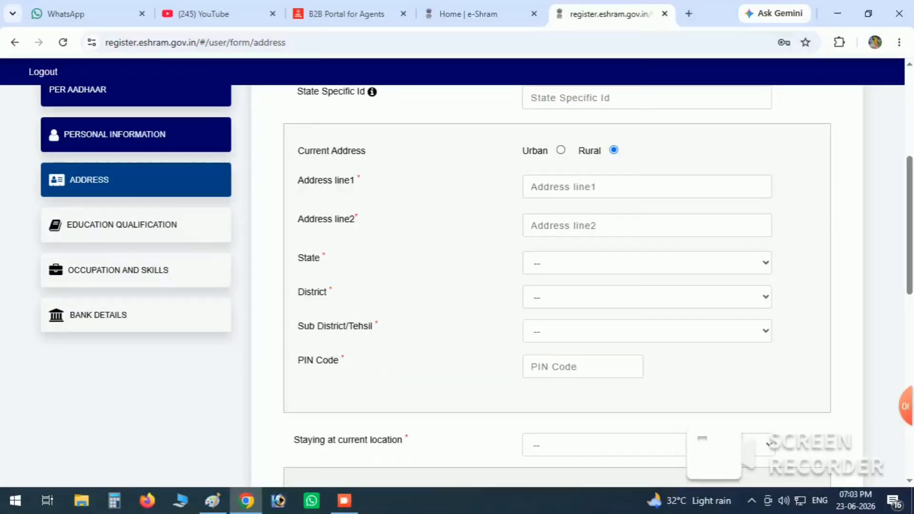
# Step: Mark the current address as Urban and enter address lines 1 and 2
pyautogui.click(561, 150)
pyautogui.click(532, 186)
pyautogui.press('Tab')
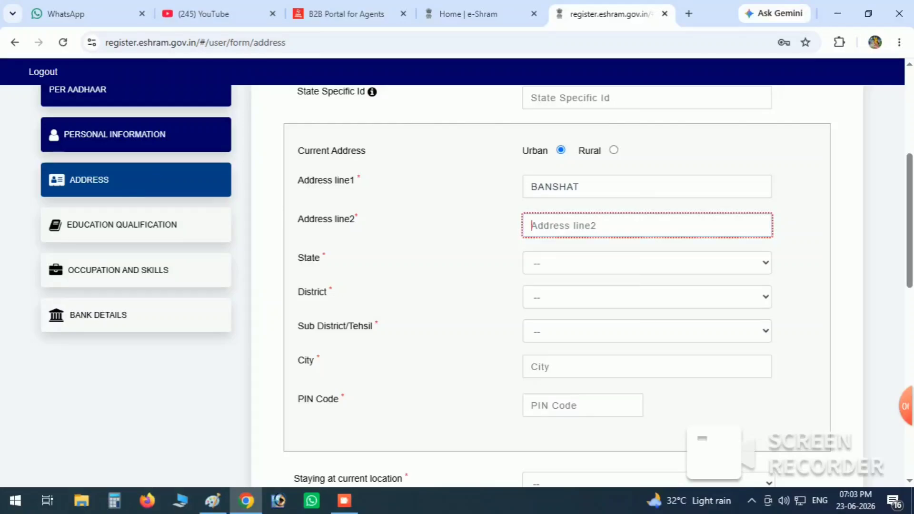
pyautogui.click(580, 187)
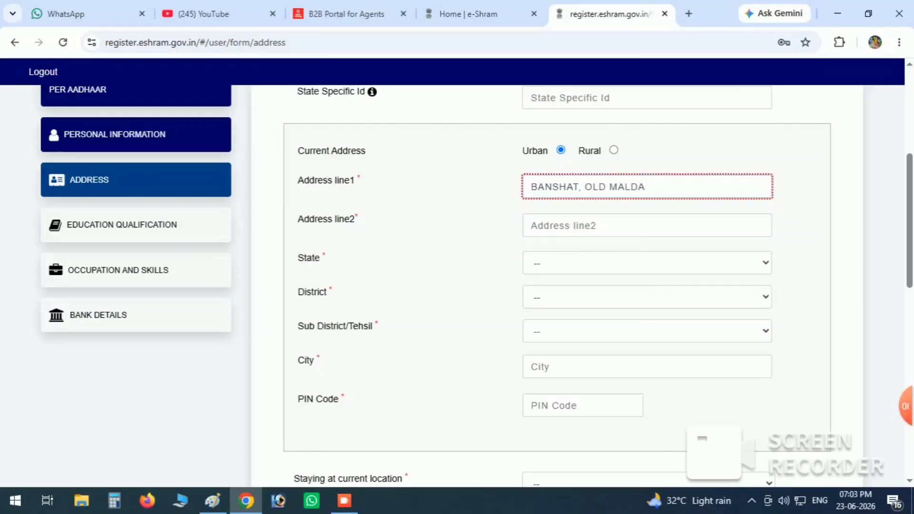
pyautogui.click(533, 226)
pyautogui.write('NA')
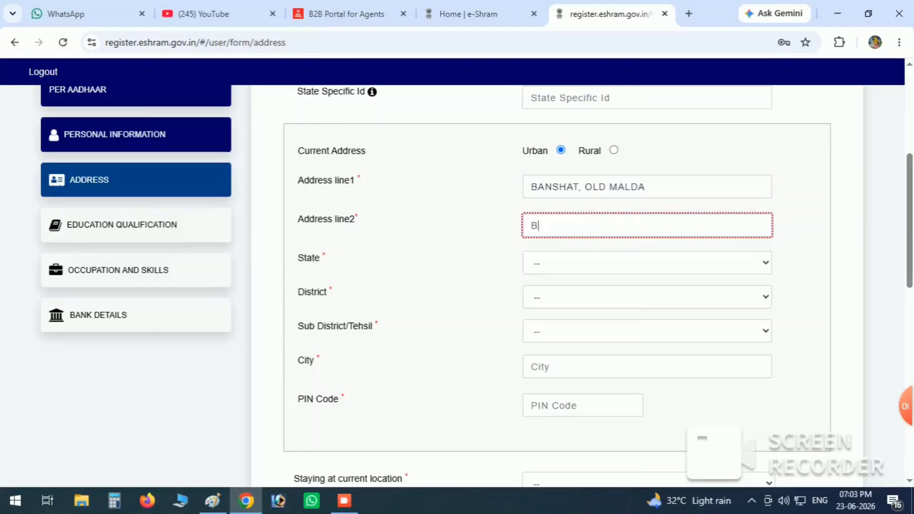
# Step: Choose WEST BENGAL, the district and the sub-district/tehsil for the current address
pyautogui.click(647, 262)
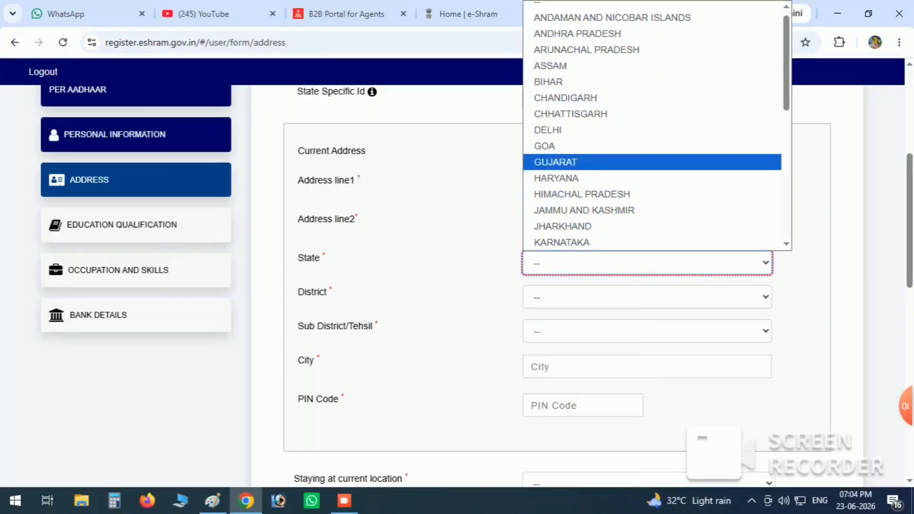
pyautogui.scroll(-10, 652, 142)
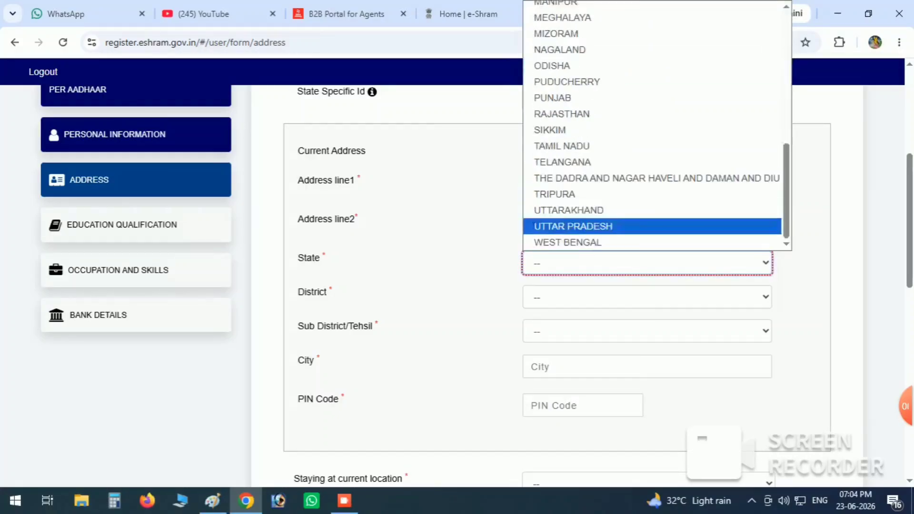
pyautogui.click(561, 242)
pyautogui.click(647, 297)
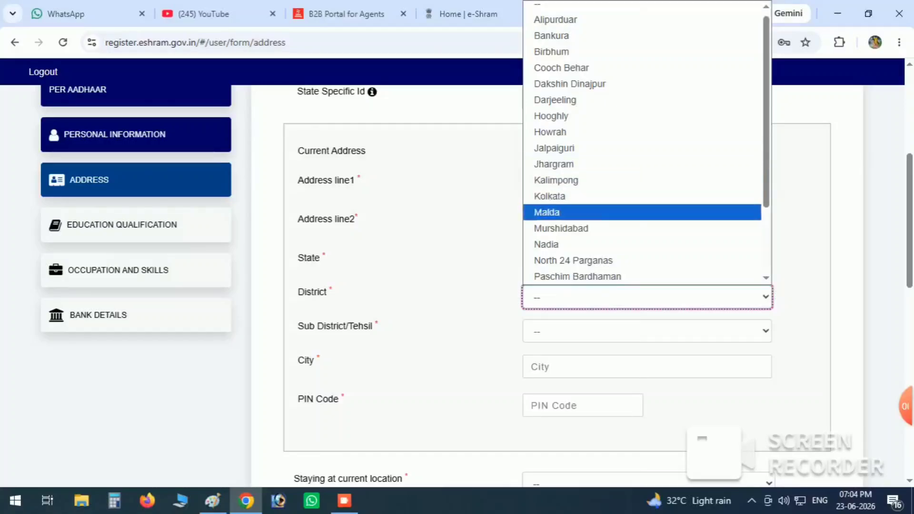
pyautogui.click(546, 218)
pyautogui.scroll(-3, 546, 218)
pyautogui.click(646, 197)
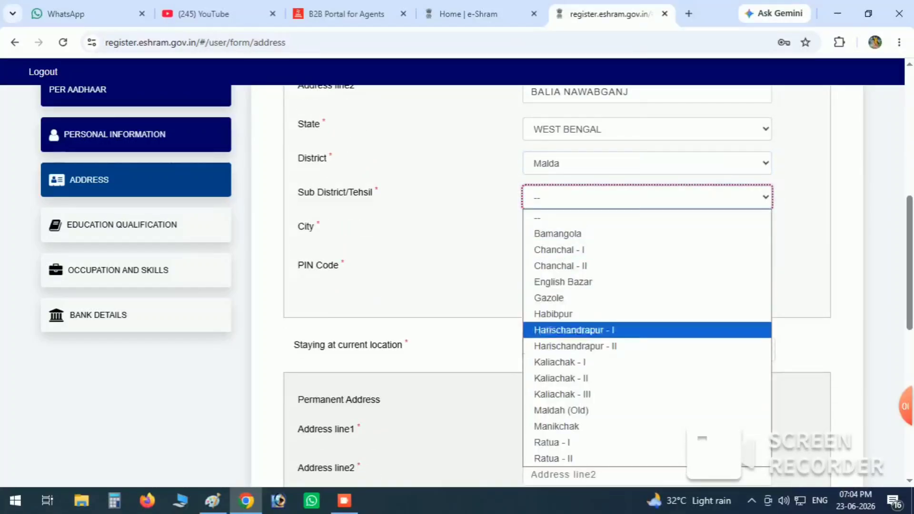
pyautogui.click(561, 410)
# Step: Enter city MALDA and the PIN Code, and set stay to More than 25 years
pyautogui.click(647, 233)
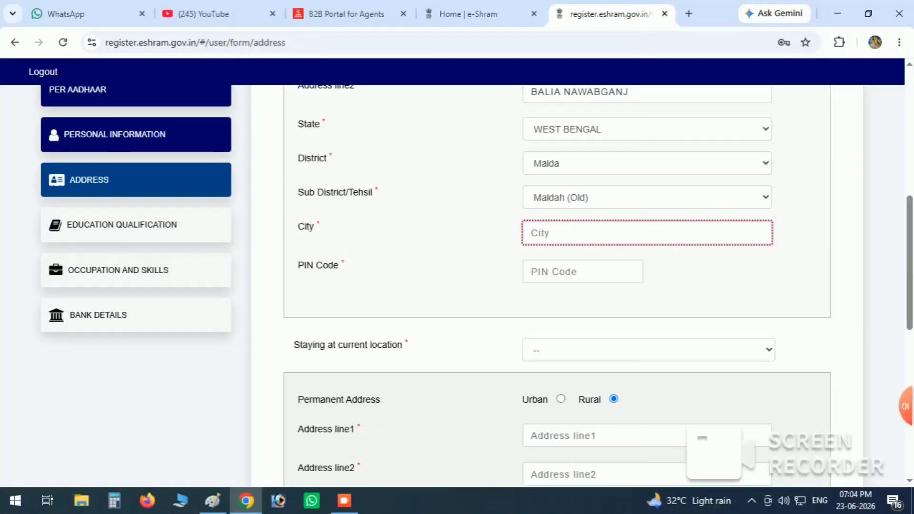
pyautogui.write('MALDA')
pyautogui.press('Tab')
pyautogui.write('732128')
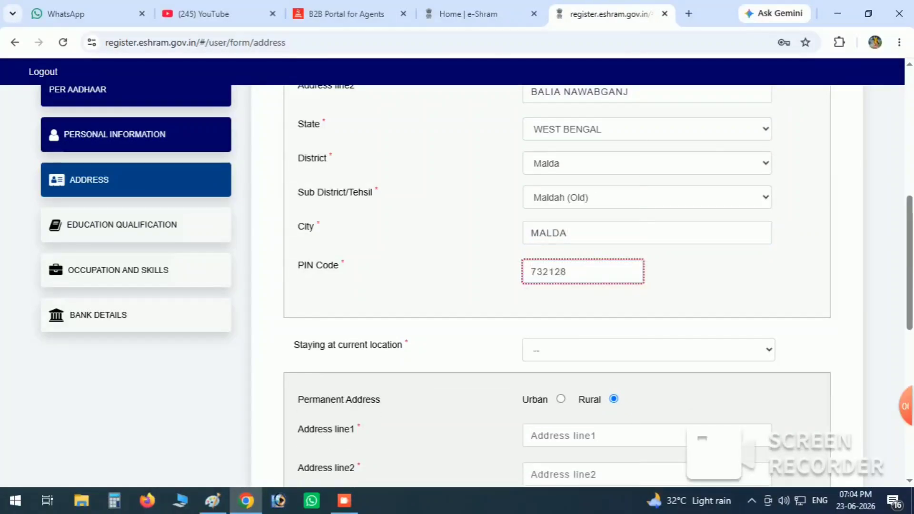
pyautogui.press('Tab')
pyautogui.press('space')
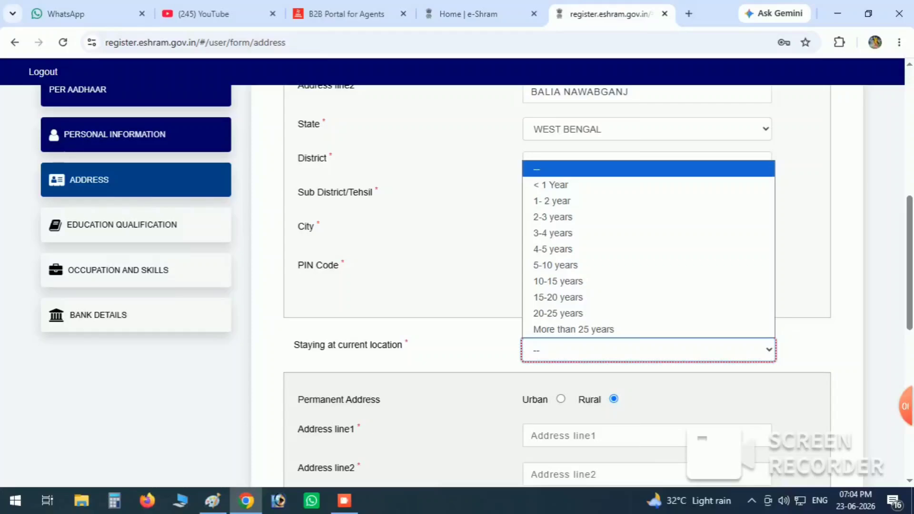
pyautogui.click(574, 330)
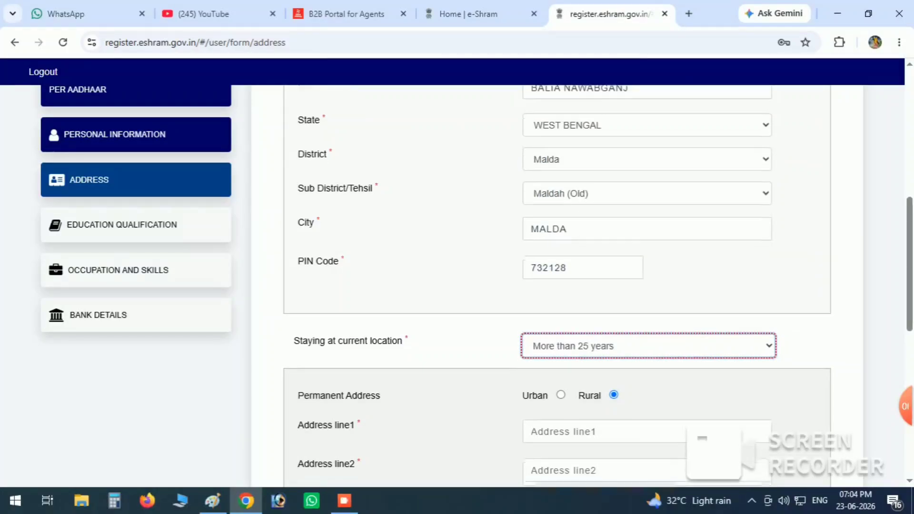
pyautogui.scroll(-3, 557, 285)
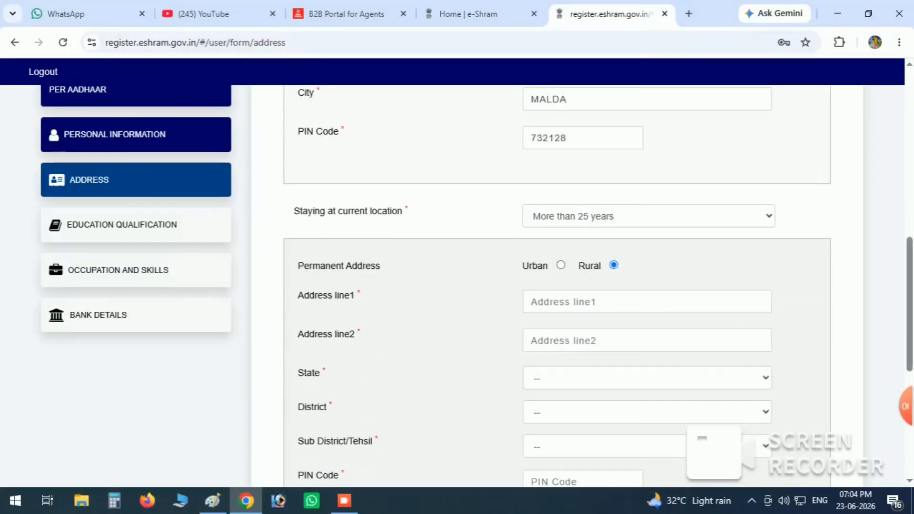
# Step: Mark the permanent address as Urban and enter its address lines 1 and 2
pyautogui.click(560, 265)
pyautogui.click(647, 302)
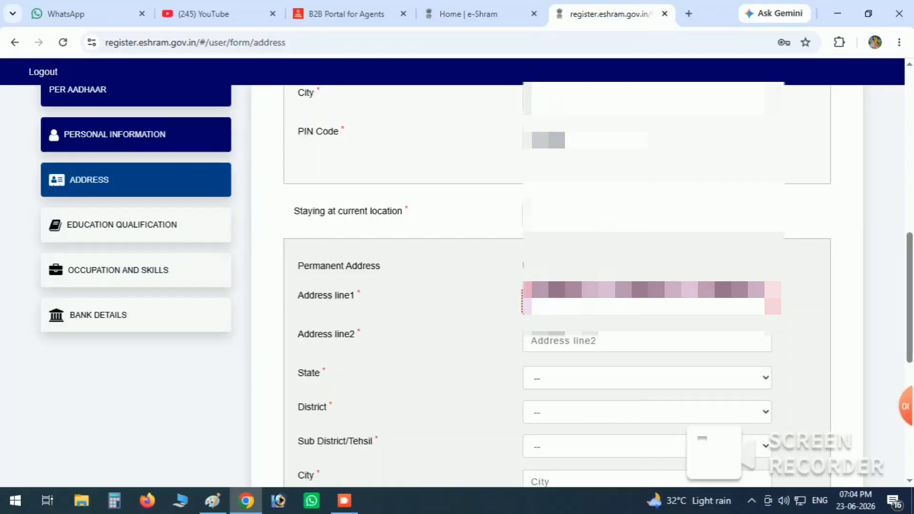
pyautogui.click(562, 340)
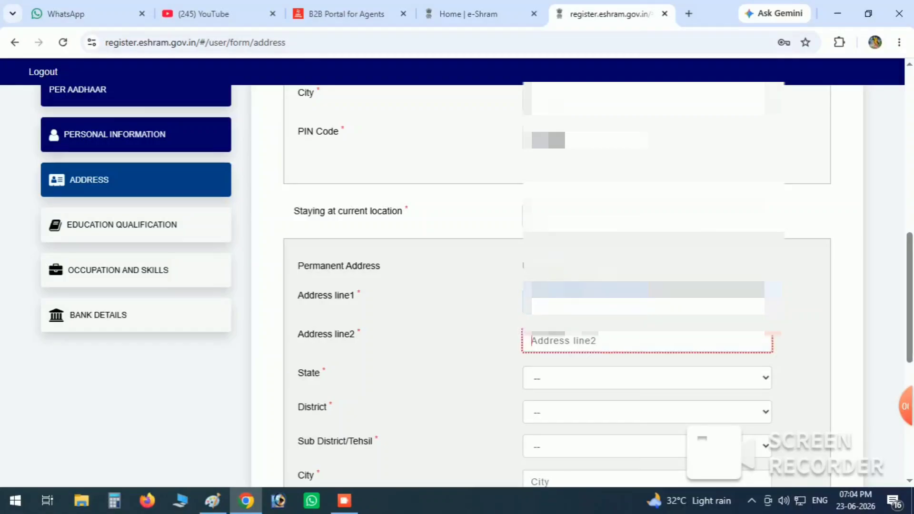
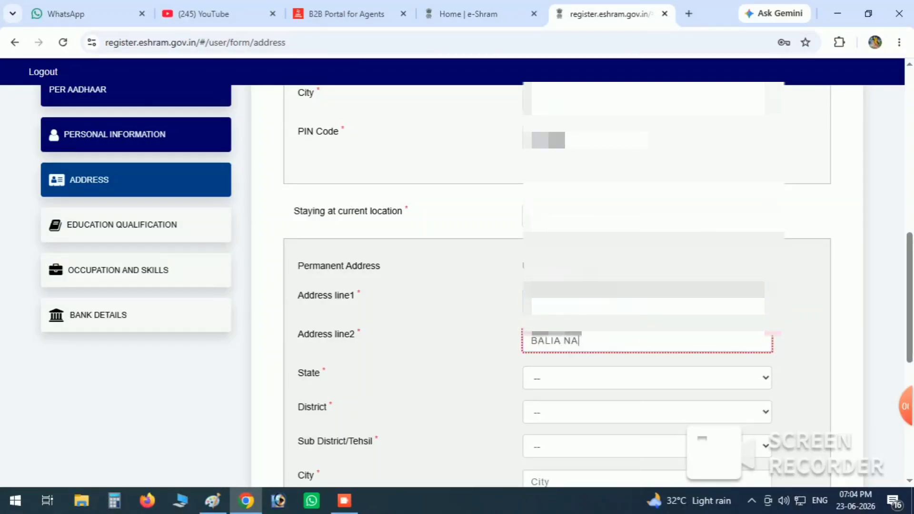
pyautogui.scroll(-3, 557, 286)
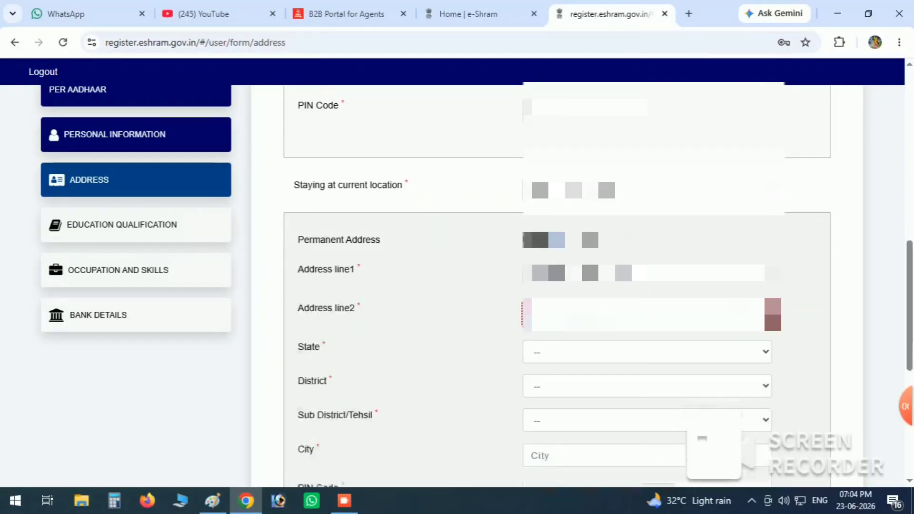
# Step: Choose the permanent state, district and sub-district, enter the PIN Code, and save
pyautogui.click(647, 240)
pyautogui.scroll(-5, 653, 119)
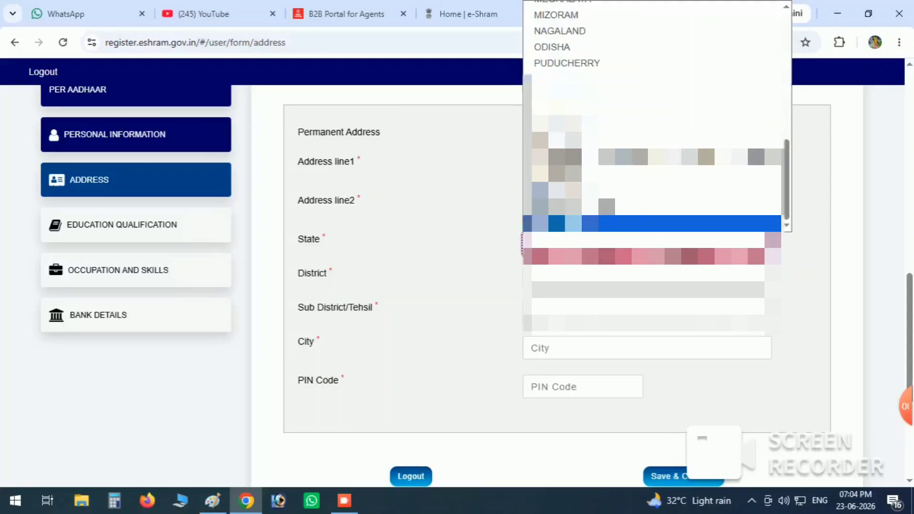
pyautogui.click(652, 220)
pyautogui.click(647, 273)
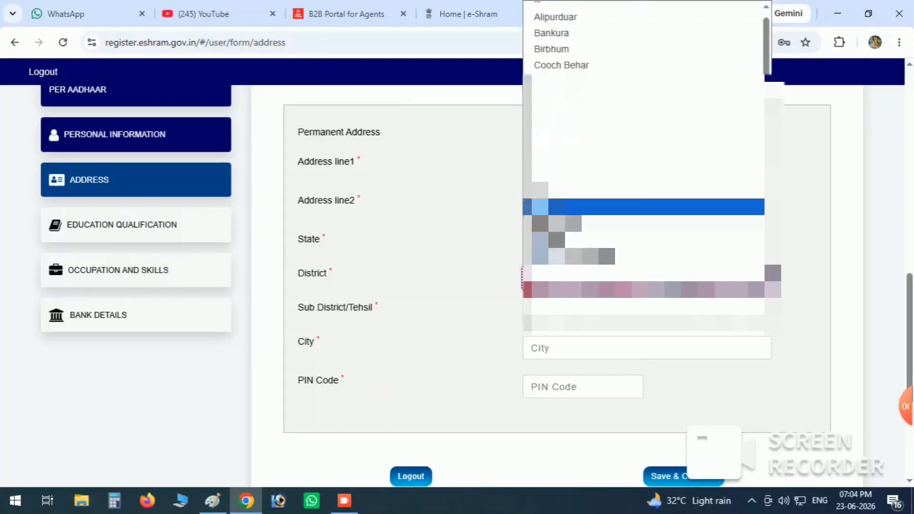
pyautogui.click(647, 203)
pyautogui.click(647, 307)
pyautogui.click(647, 239)
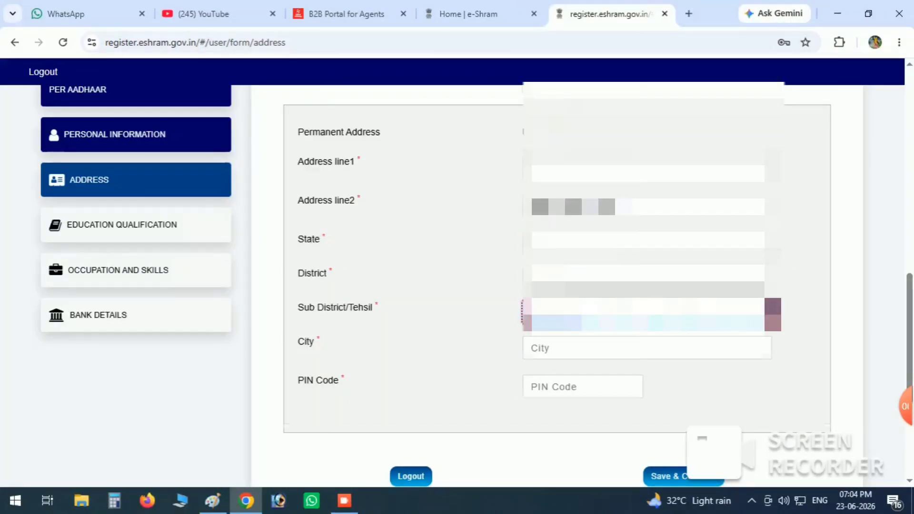
pyautogui.scroll(-2, 557, 286)
pyautogui.click(647, 281)
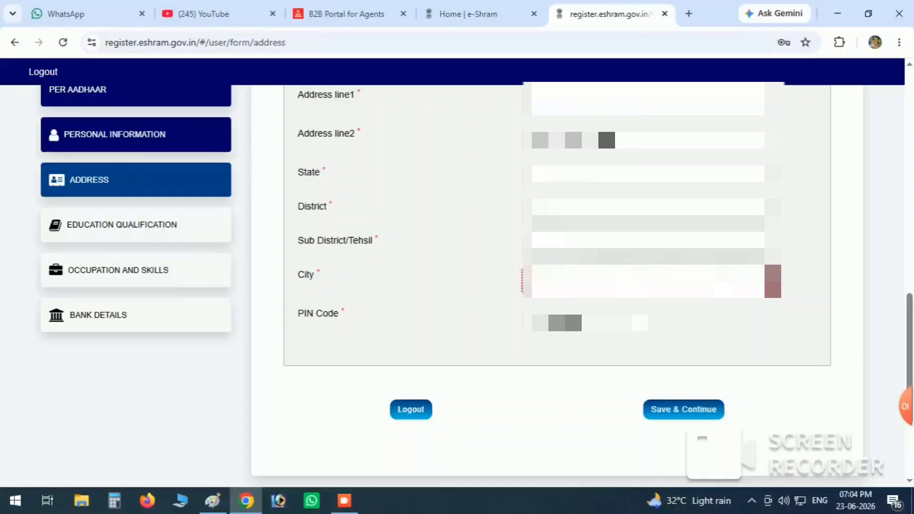
pyautogui.click(590, 315)
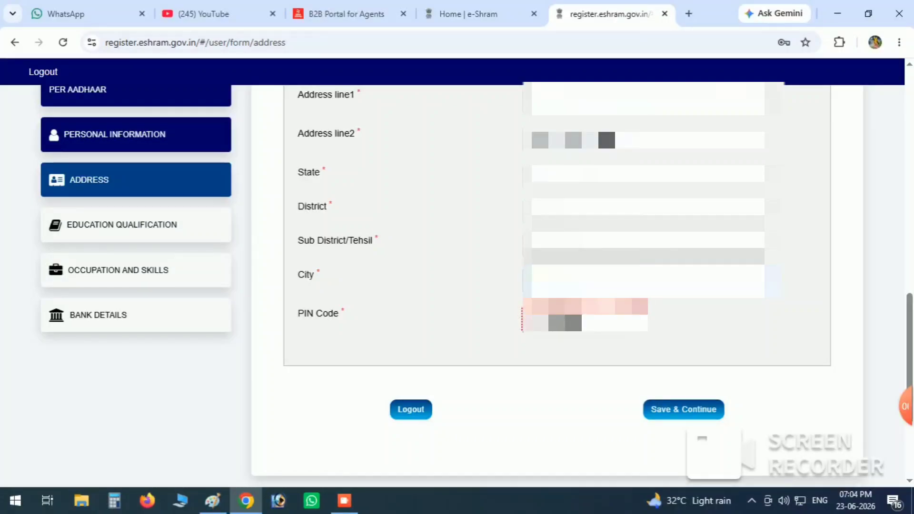
pyautogui.write('845128')
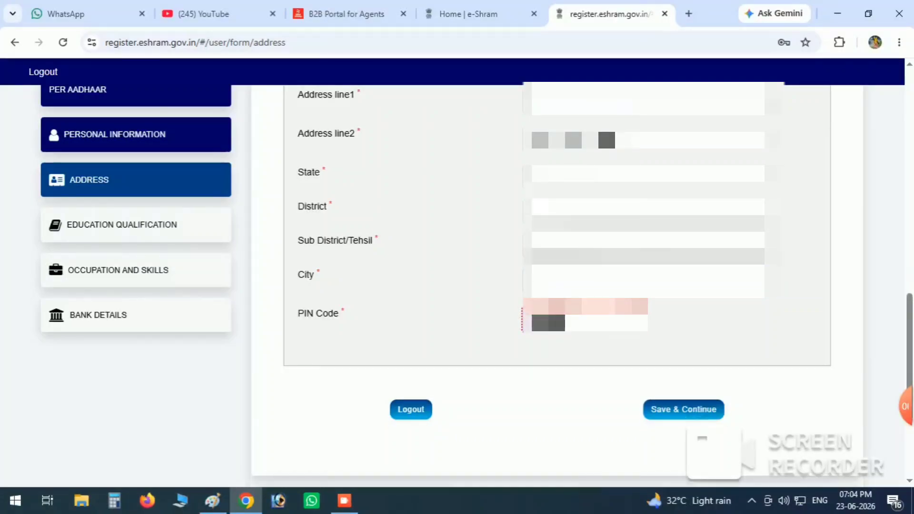
pyautogui.press('Return')
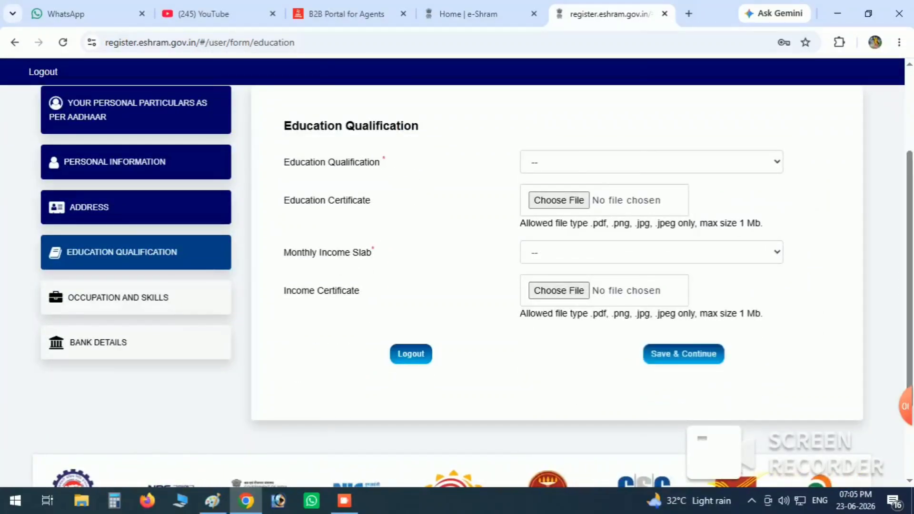
# Step: Set Education Qualification to Not literate
pyautogui.click(684, 354)
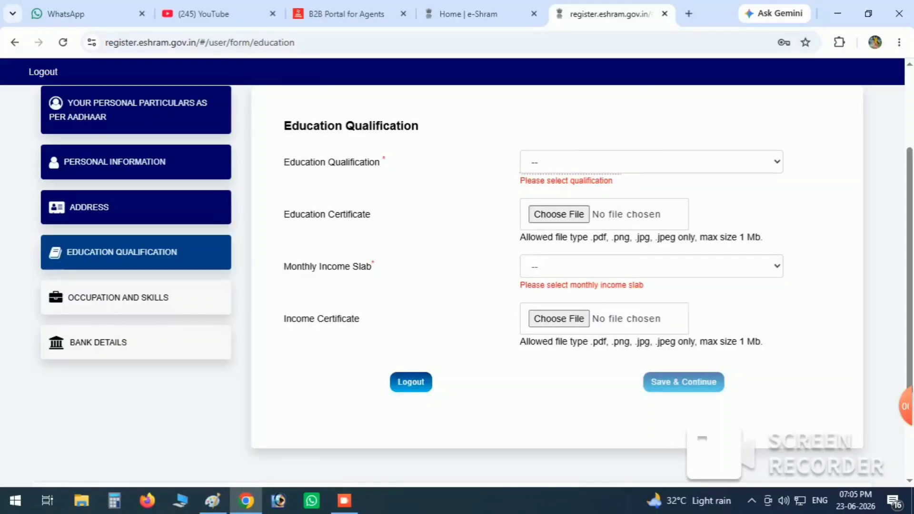
pyautogui.click(651, 162)
pyautogui.press('Down')
pyautogui.press('Down')
pyautogui.press('Down')
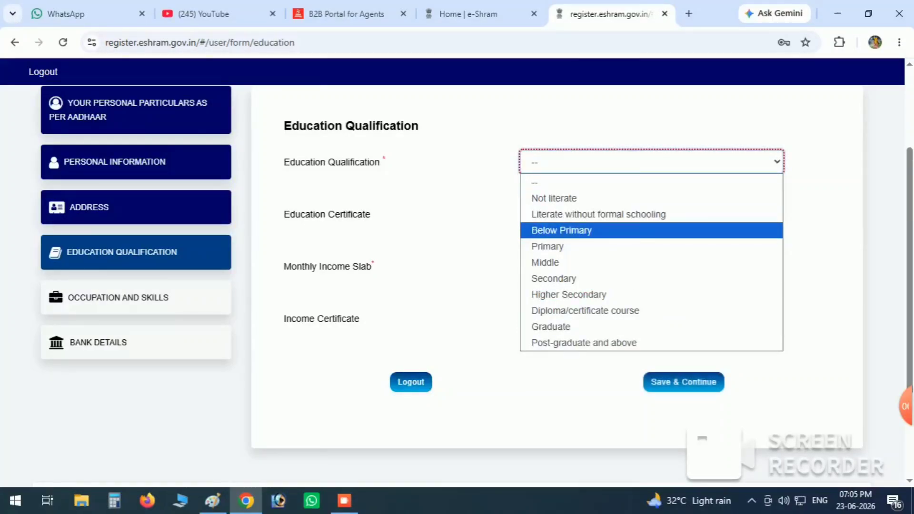
pyautogui.press('Up')
pyautogui.press('Up')
pyautogui.press('Return')
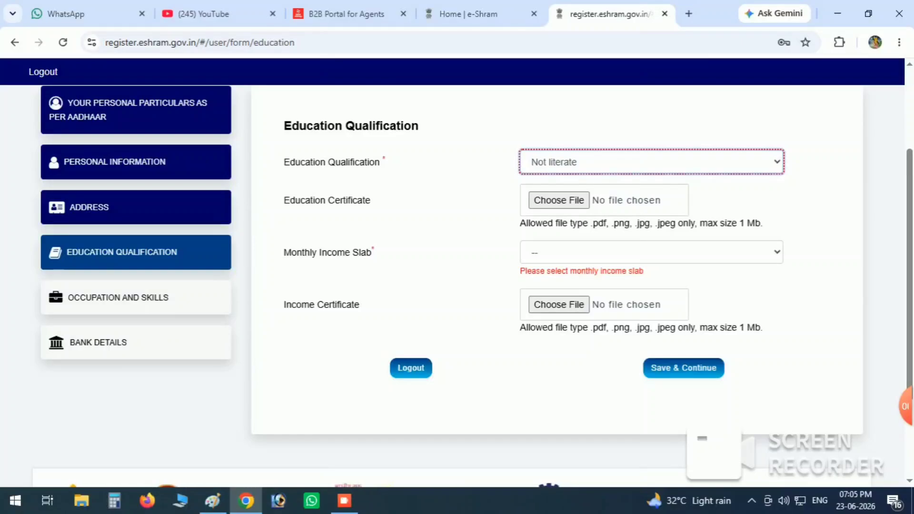
# Step: Choose the '10000 & Below' monthly income slab and save the education section
pyautogui.click(651, 251)
pyautogui.press('Down')
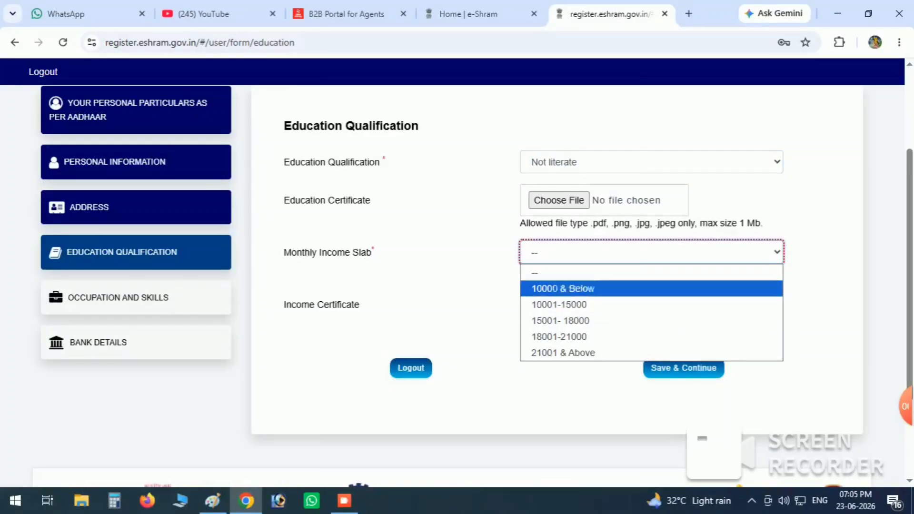
pyautogui.press('Up')
pyautogui.press('Down')
pyautogui.press('Down')
pyautogui.press('Down')
pyautogui.press('Down')
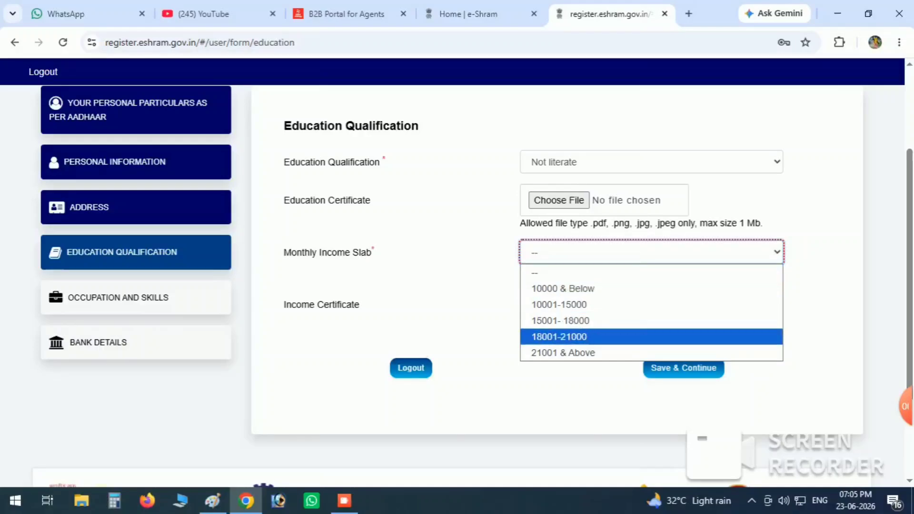
pyautogui.press('Up')
pyautogui.press('Up')
pyautogui.press('Up')
pyautogui.press('Return')
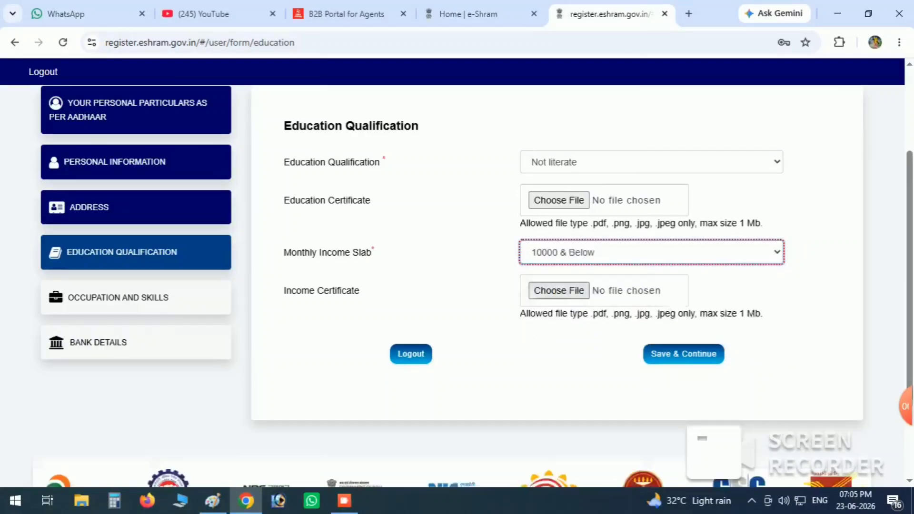
pyautogui.press('Tab')
pyautogui.press('Tab')
pyautogui.press('Tab')
pyautogui.press('Return')
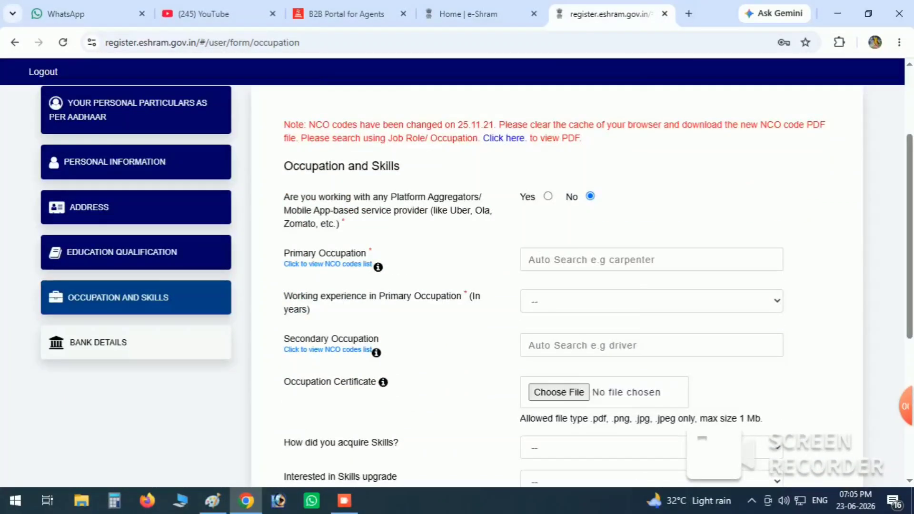
# Step: Search 'FISHE' and pick Inland and Coastal Water Fishery Workers, Other as primary occupation
pyautogui.click(530, 260)
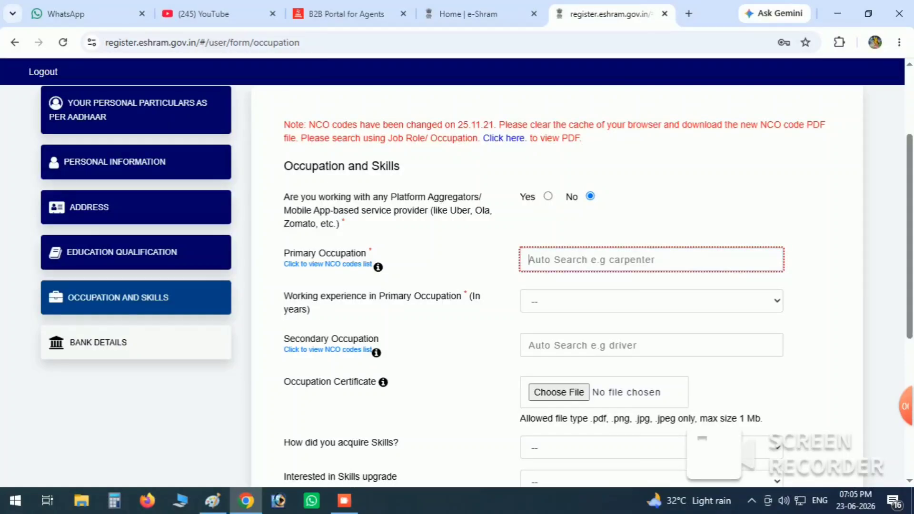
pyautogui.write('FlSHE')
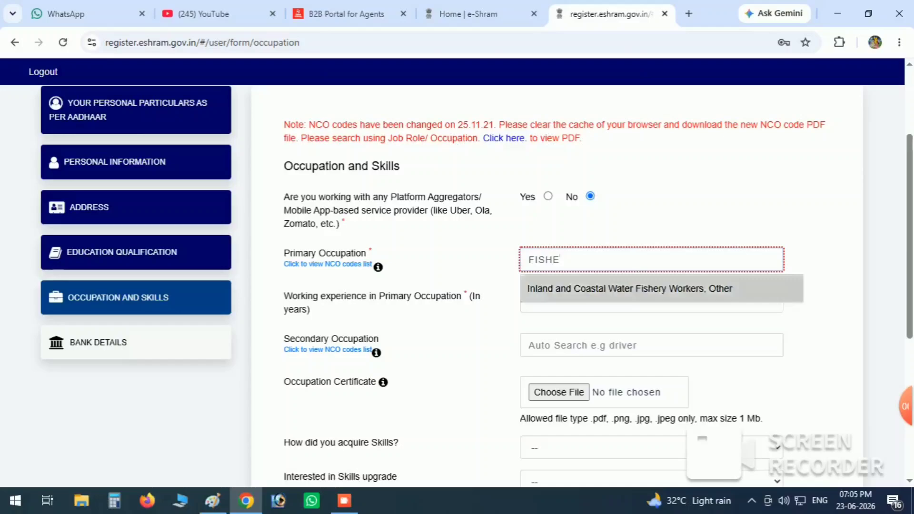
pyautogui.press('Return')
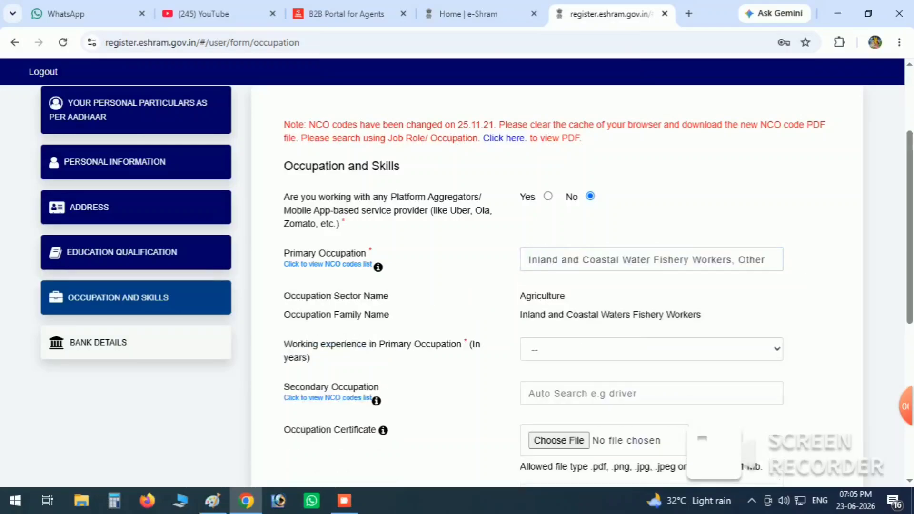
pyautogui.scroll(-2, 457, 285)
# Step: Set working experience to 25 years and save the occupation details
pyautogui.click(651, 283)
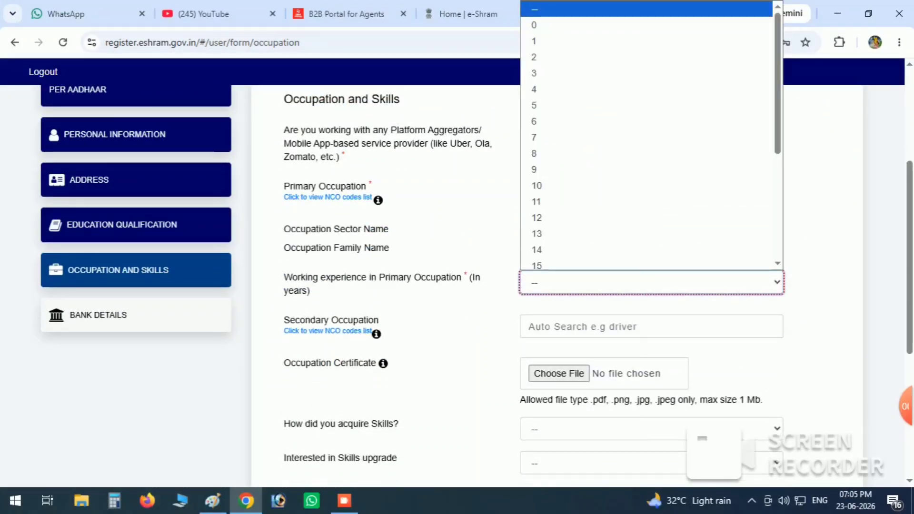
pyautogui.scroll(-3, 647, 138)
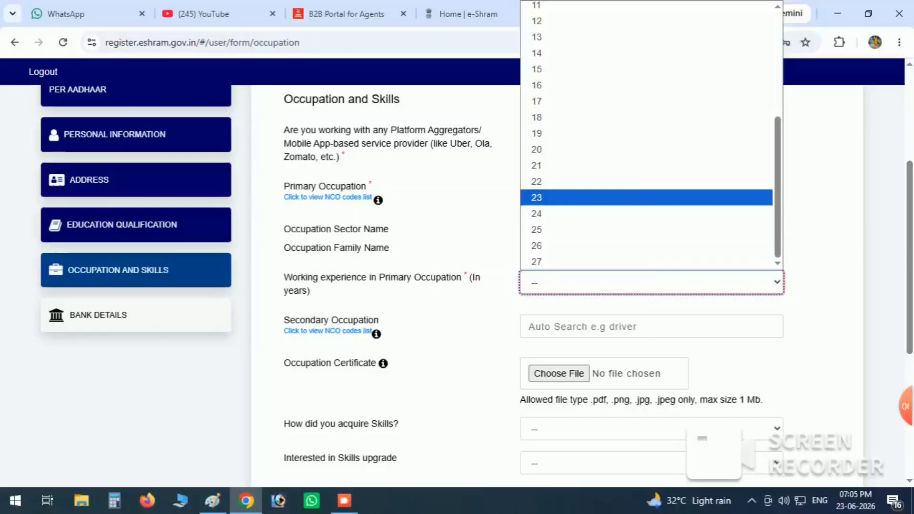
pyautogui.click(571, 230)
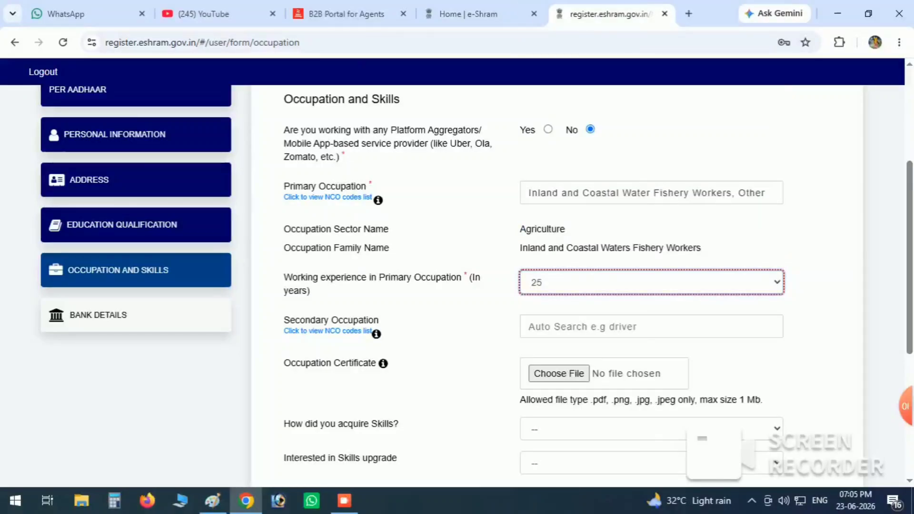
pyautogui.scroll(-1, 571, 257)
pyautogui.scroll(-1, 571, 257)
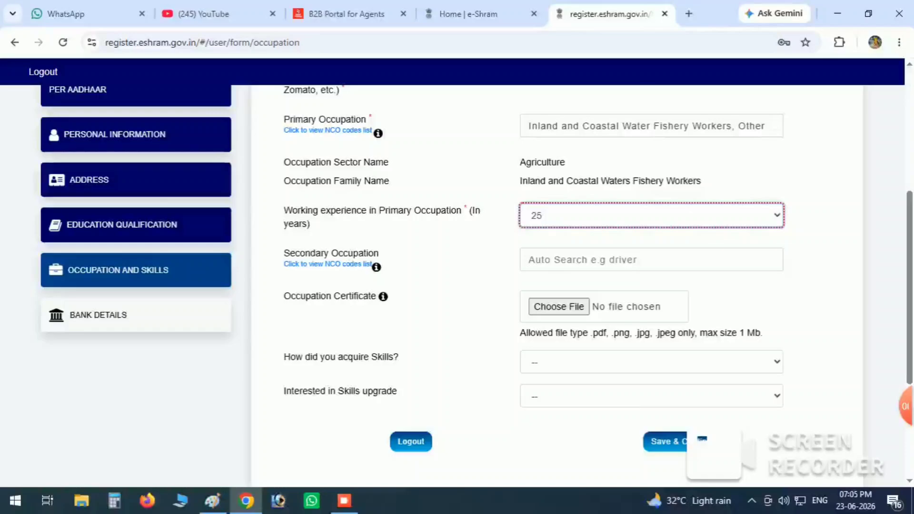
pyautogui.click(651, 259)
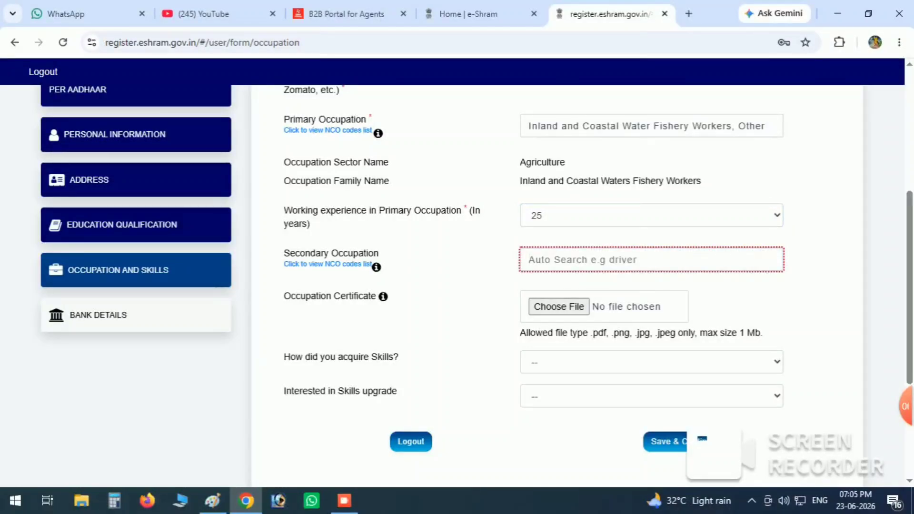
pyautogui.click(666, 441)
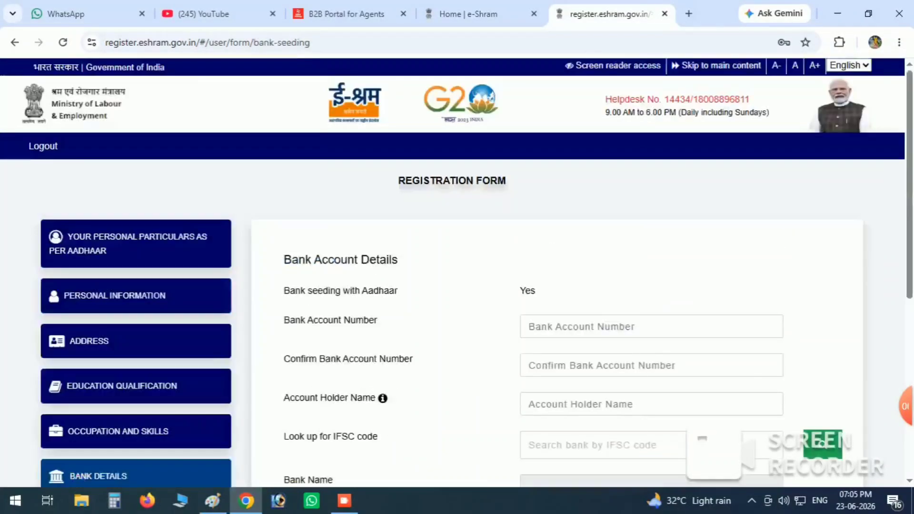
# Step: Enter the bank account number and paste it into the confirm account number field
pyautogui.click(651, 327)
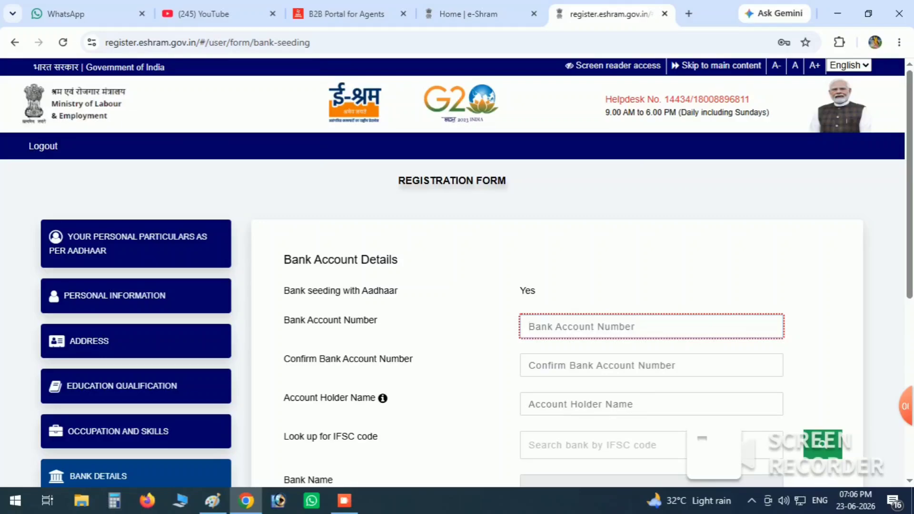
pyautogui.write('3')
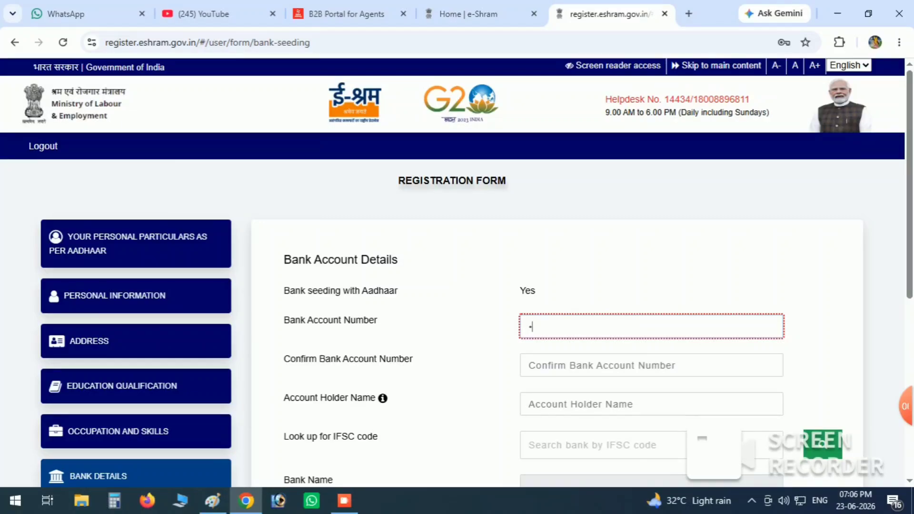
pyautogui.press('BackSpace')
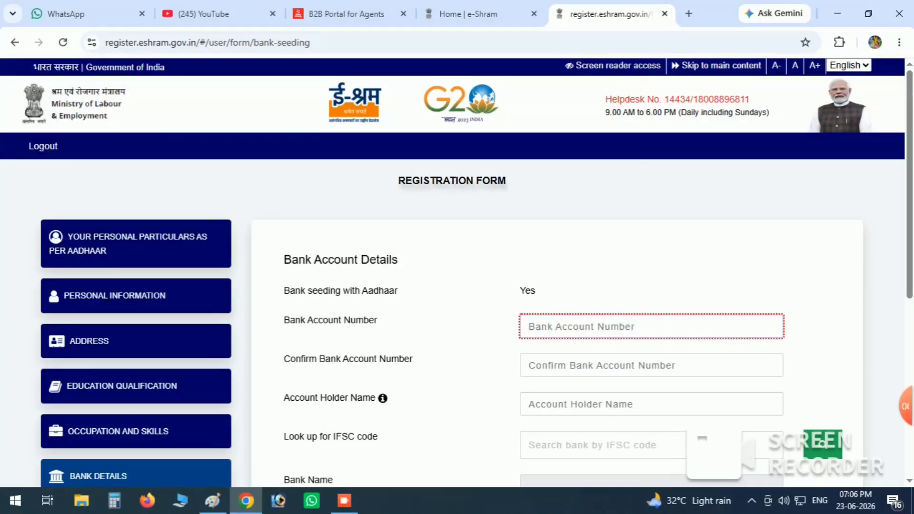
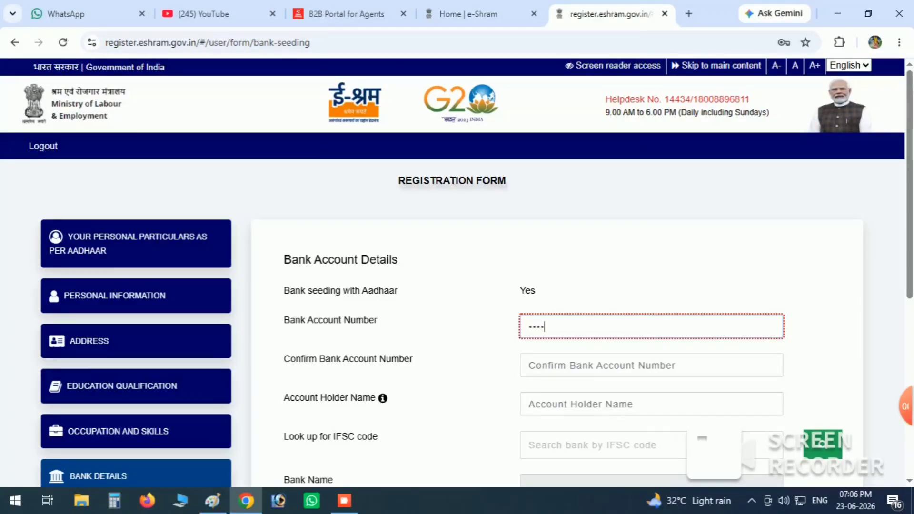
pyautogui.press('Tab')
pyautogui.hotkey('ctrl', 'v')
pyautogui.press('Tab')
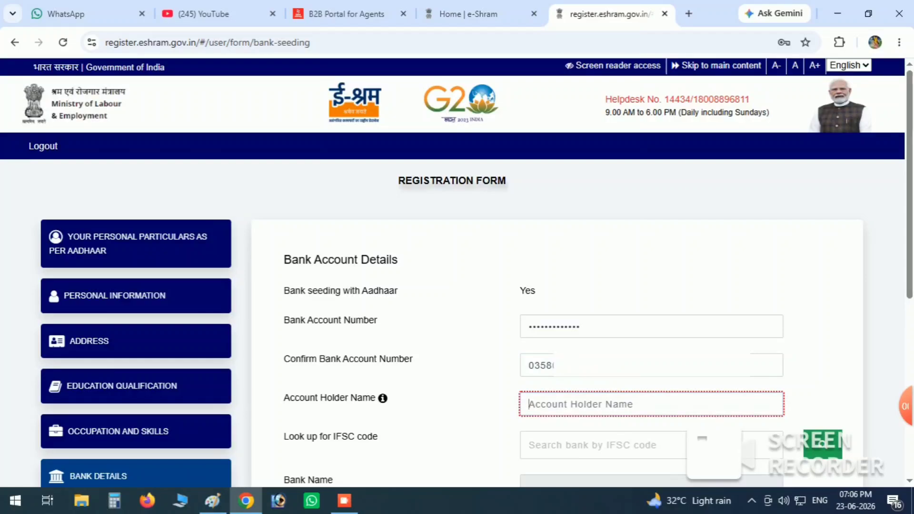
pyautogui.press('Tab')
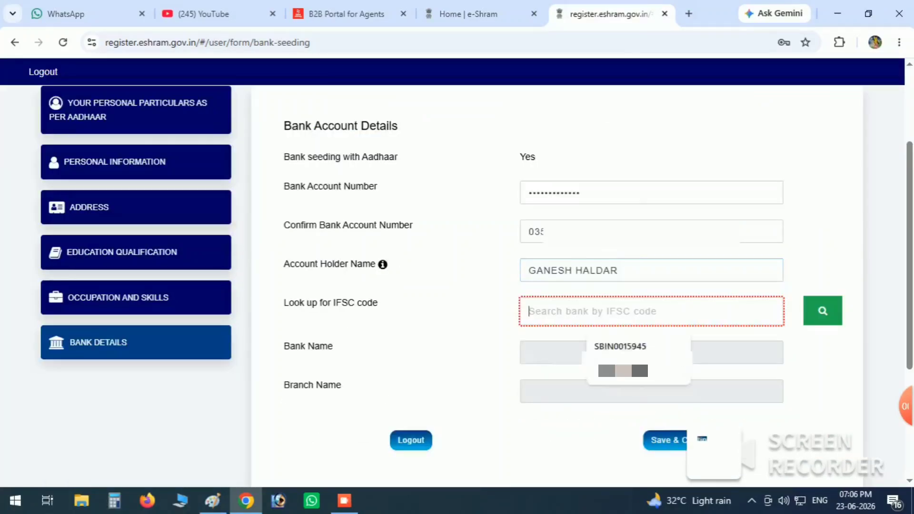
pyautogui.hotkey('ctrl', 'v')
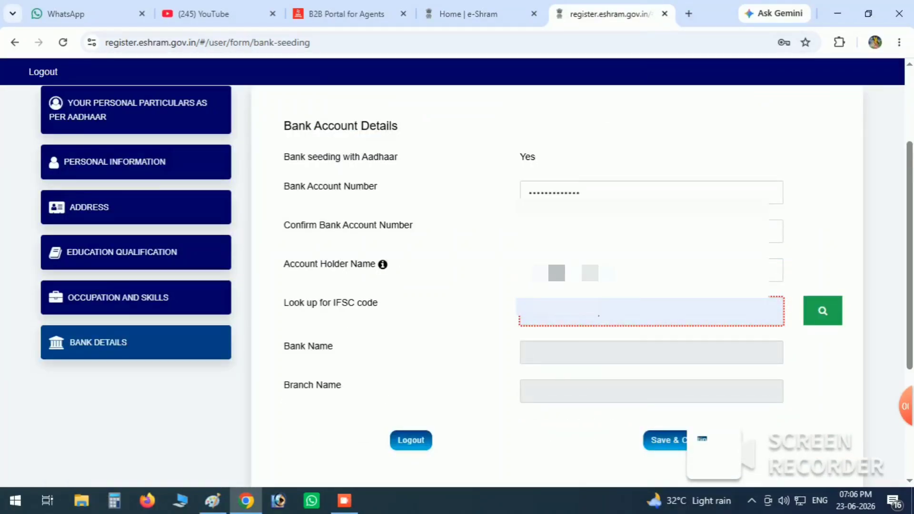
pyautogui.press('Tab')
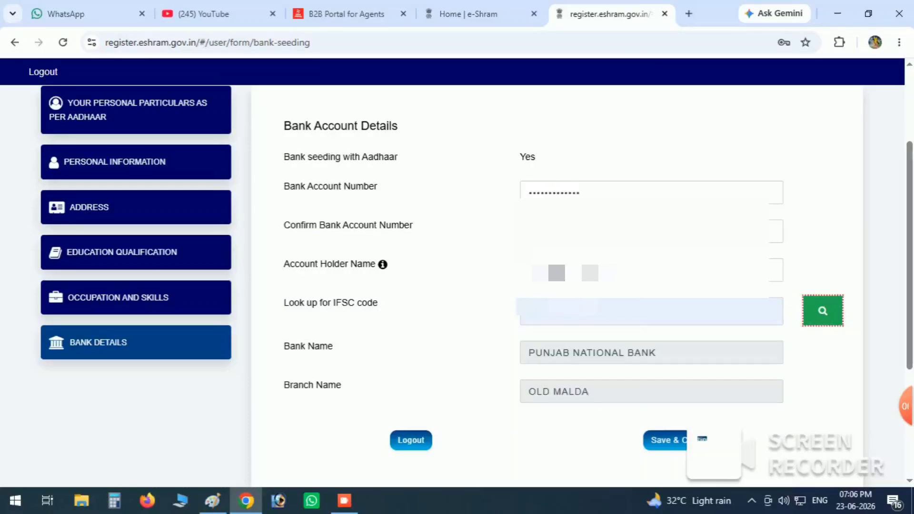
pyautogui.press('Tab')
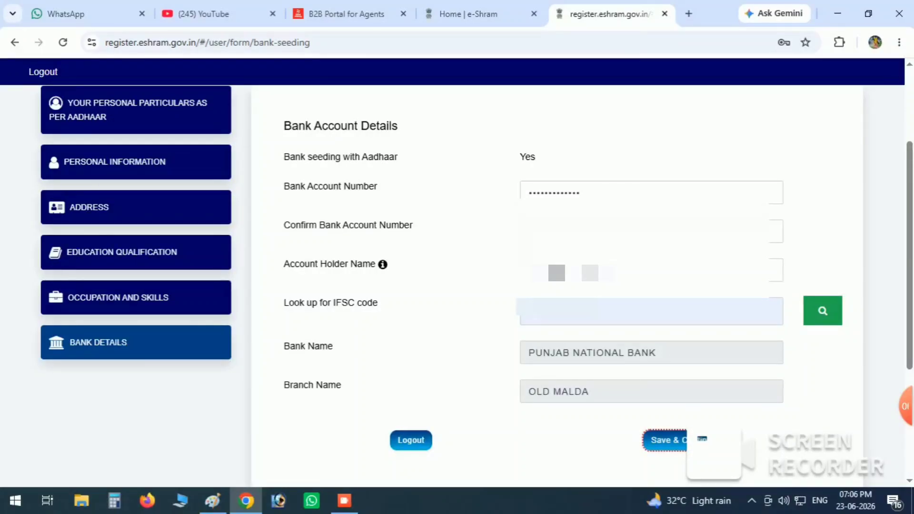
pyautogui.press('Return')
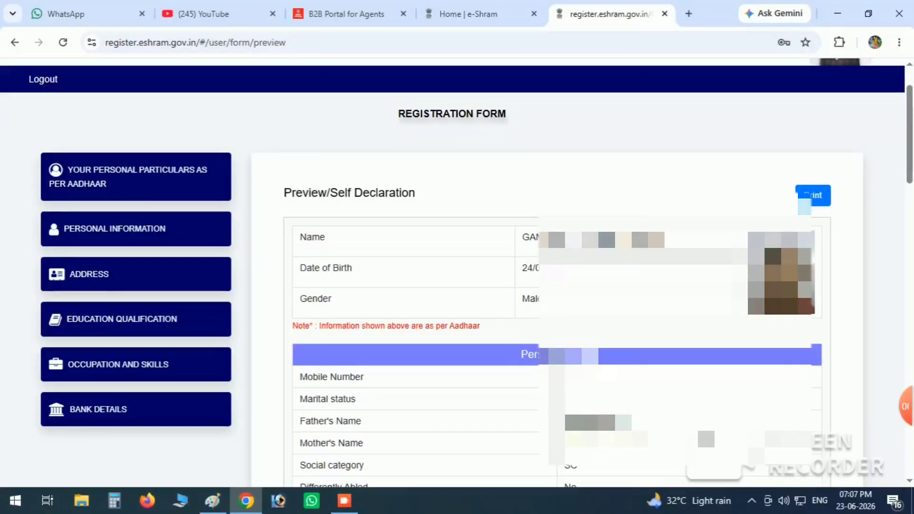
# Step: Accept the 'I undertake' declaration, answer No to National Career Service, and submit the registration
pyautogui.scroll(-20, 452, 286)
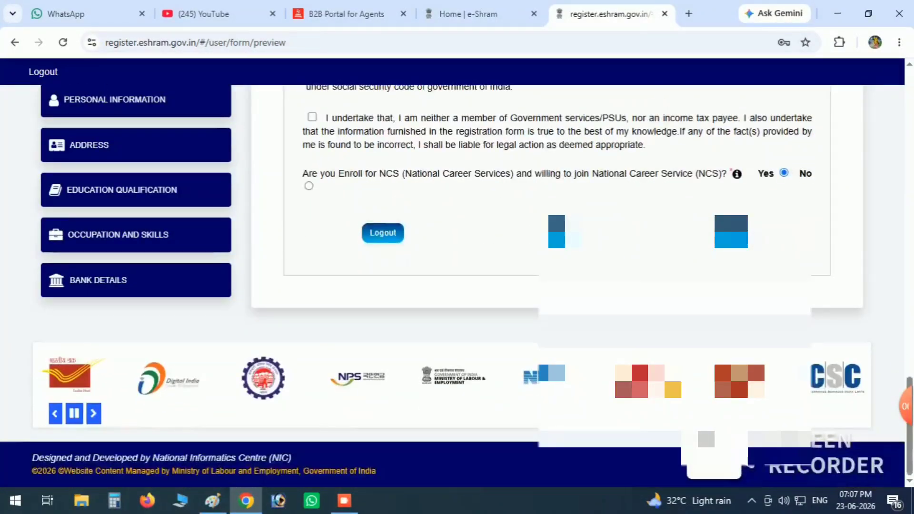
pyautogui.scroll(3, 452, 286)
pyautogui.click(312, 255)
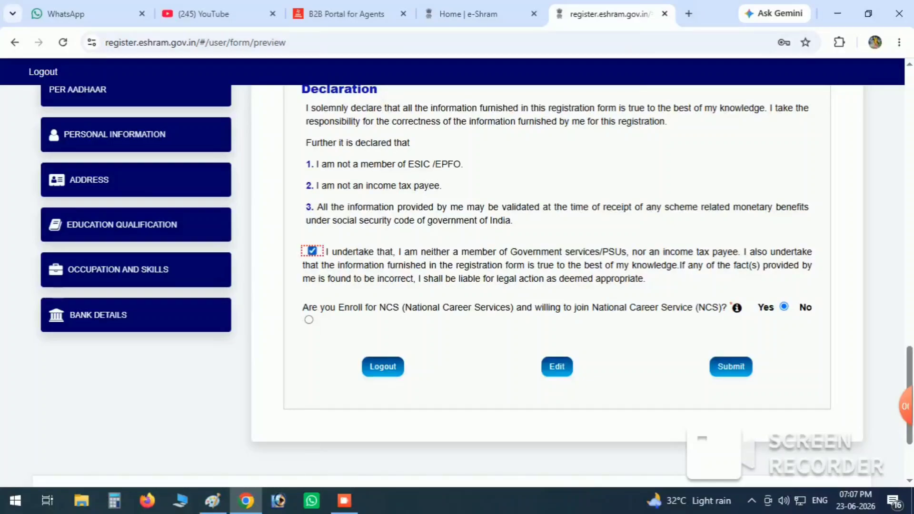
pyautogui.scroll(1, 452, 286)
pyautogui.click(309, 386)
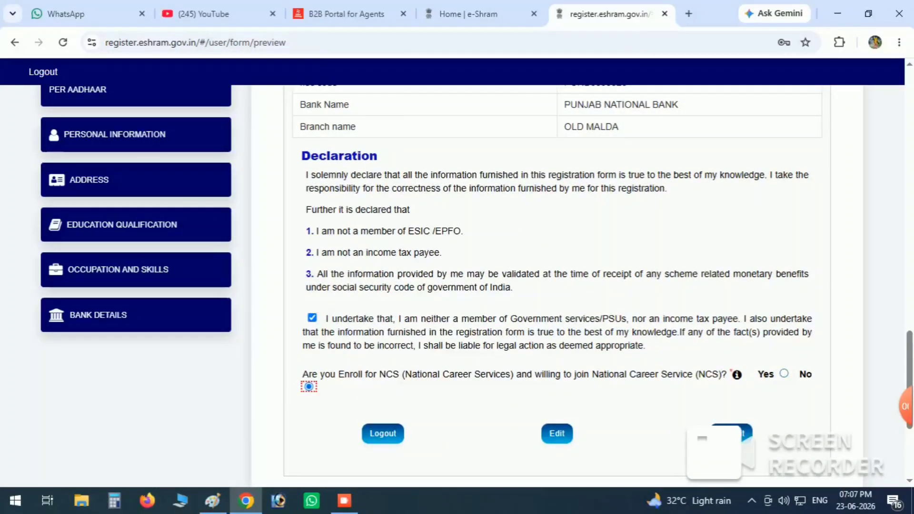
pyautogui.scroll(4, 557, 285)
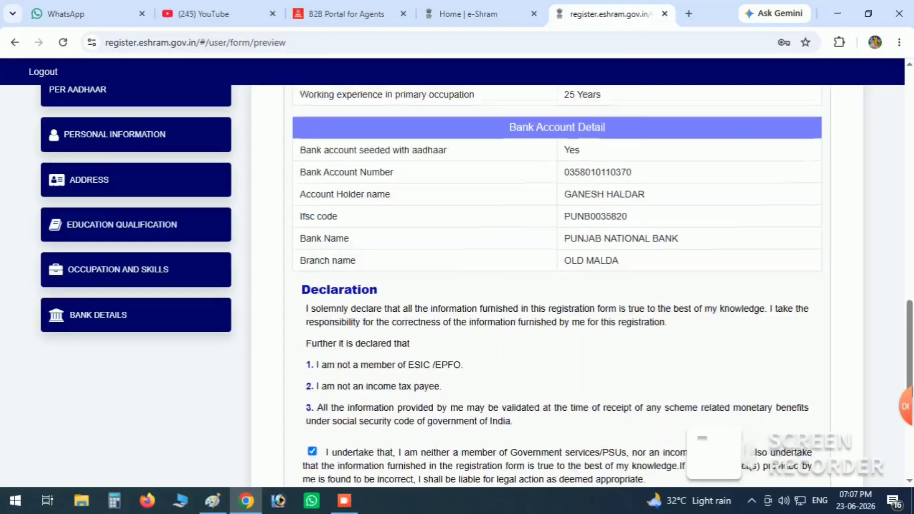
pyautogui.scroll(-8, 557, 286)
pyautogui.click(731, 299)
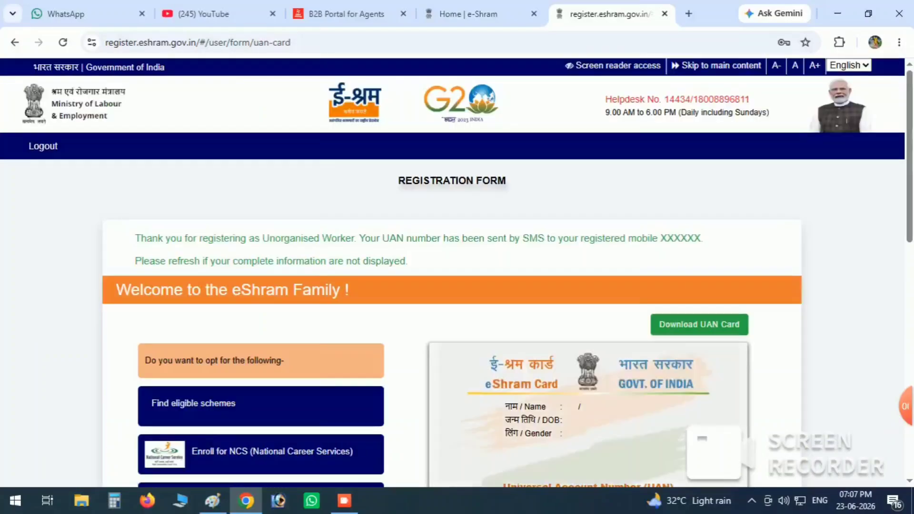
pyautogui.scroll(-4, 576, 447)
pyautogui.scroll(3, 576, 447)
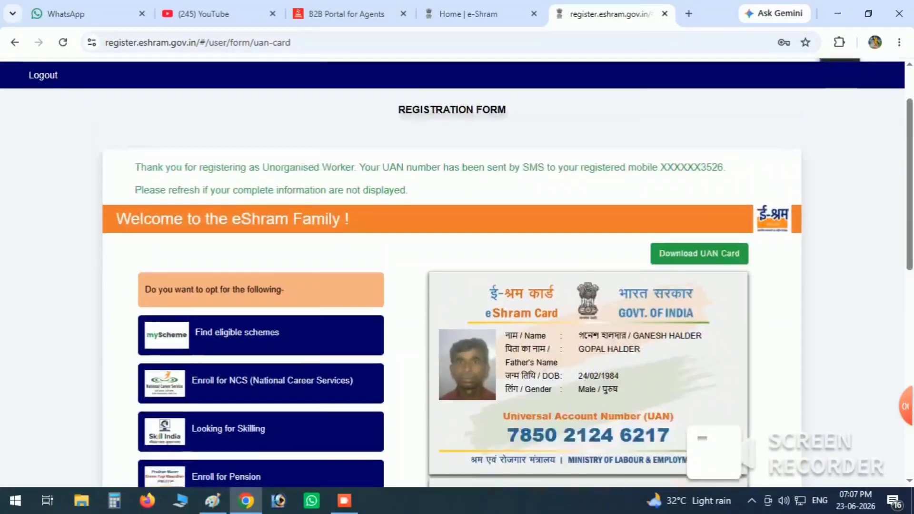
pyautogui.scroll(-3, 576, 447)
pyautogui.scroll(4, 576, 447)
pyautogui.scroll(-7, 576, 447)
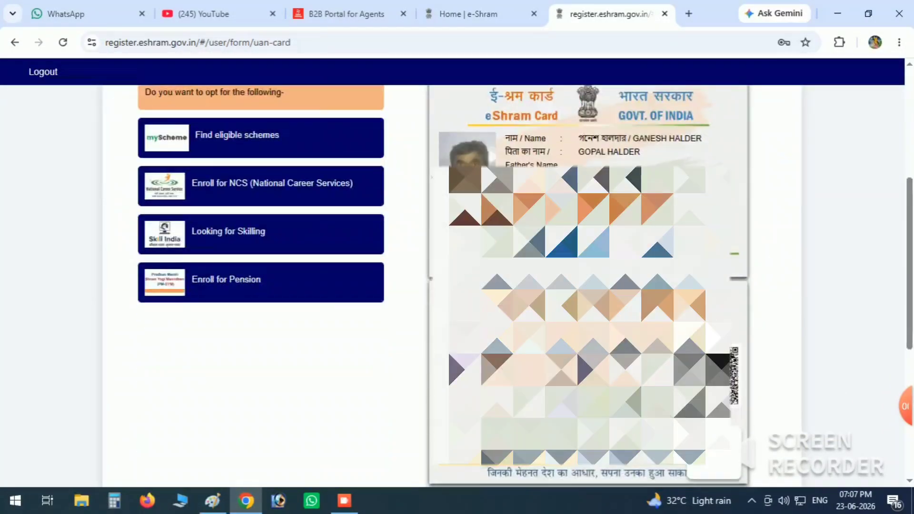
pyautogui.scroll(7, 457, 286)
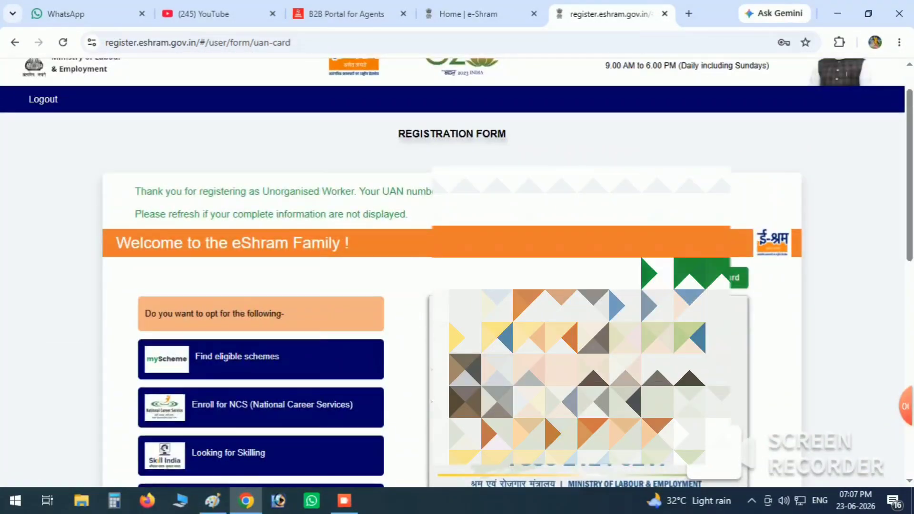